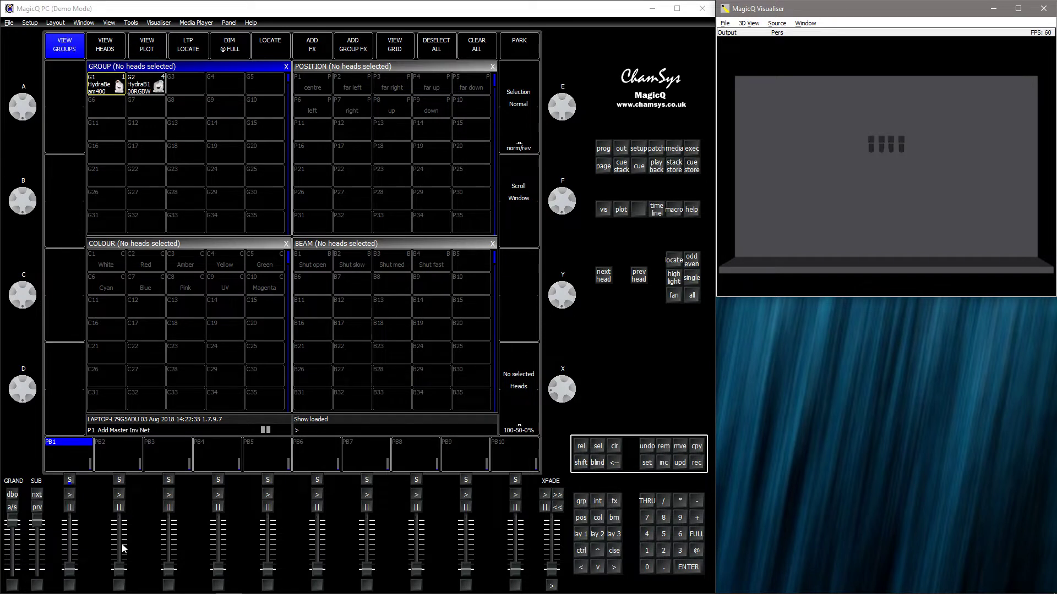
Check the patch, try tilting the located HydraBeam400 group to about -36 and panning it, and clear the programmer.
click(657, 150)
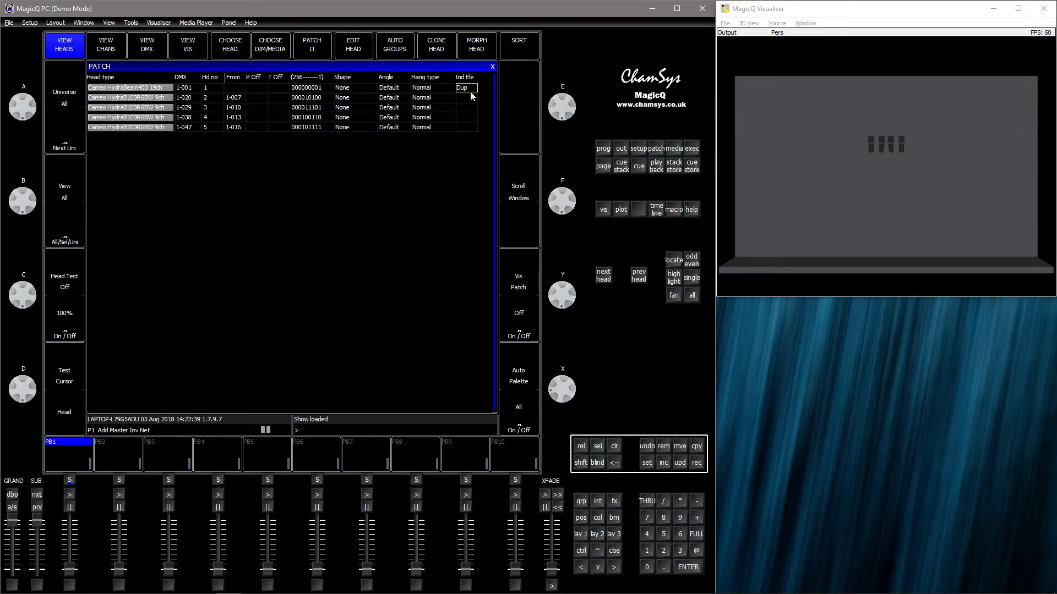
click(582, 535)
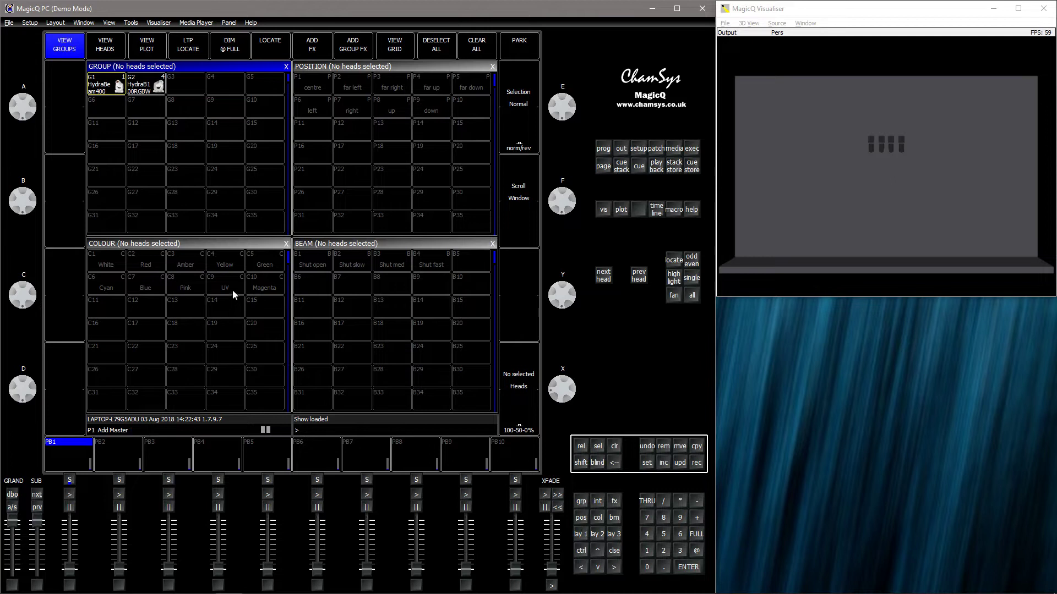
click(119, 89)
click(277, 54)
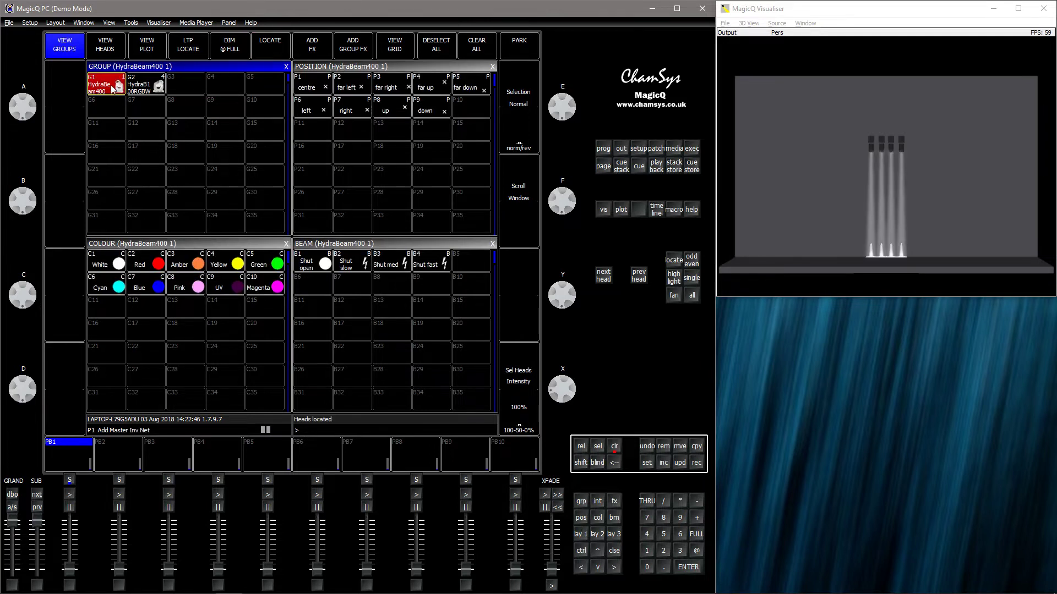
click(333, 67)
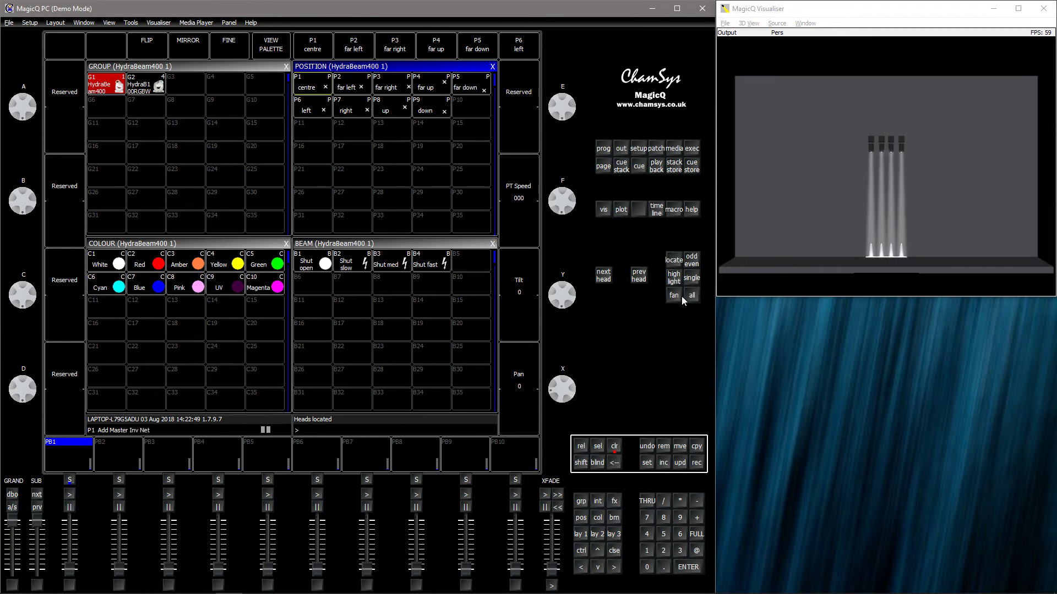
drag(571, 296, 652, 292)
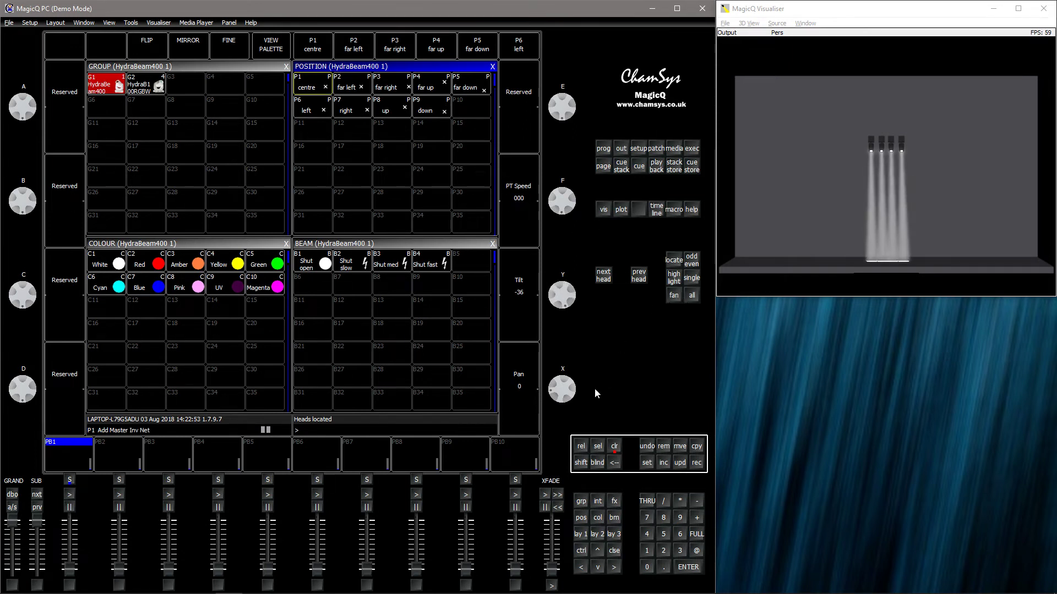
drag(573, 401, 677, 305)
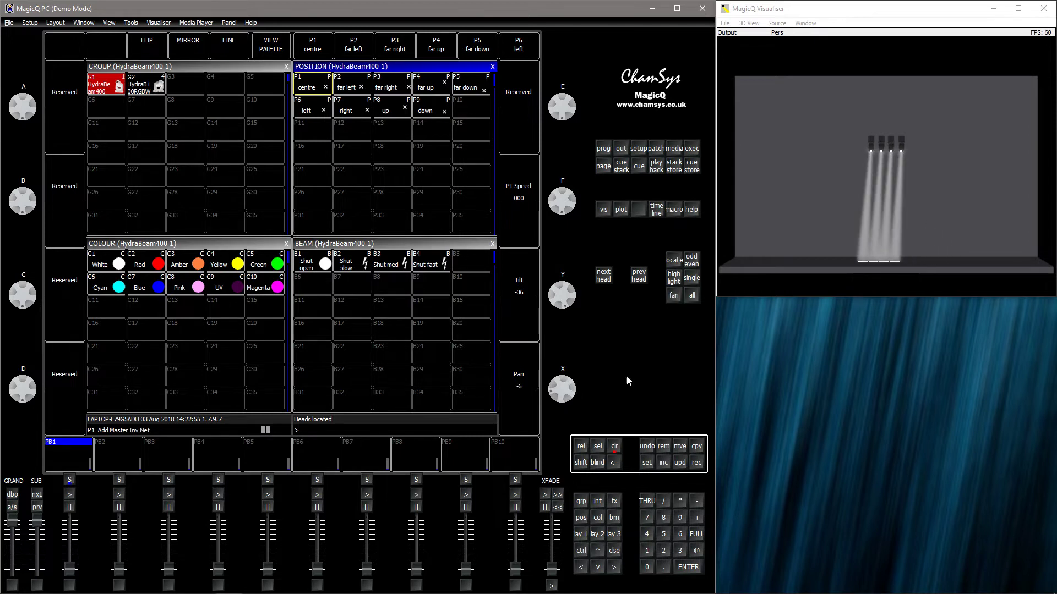
click(615, 449)
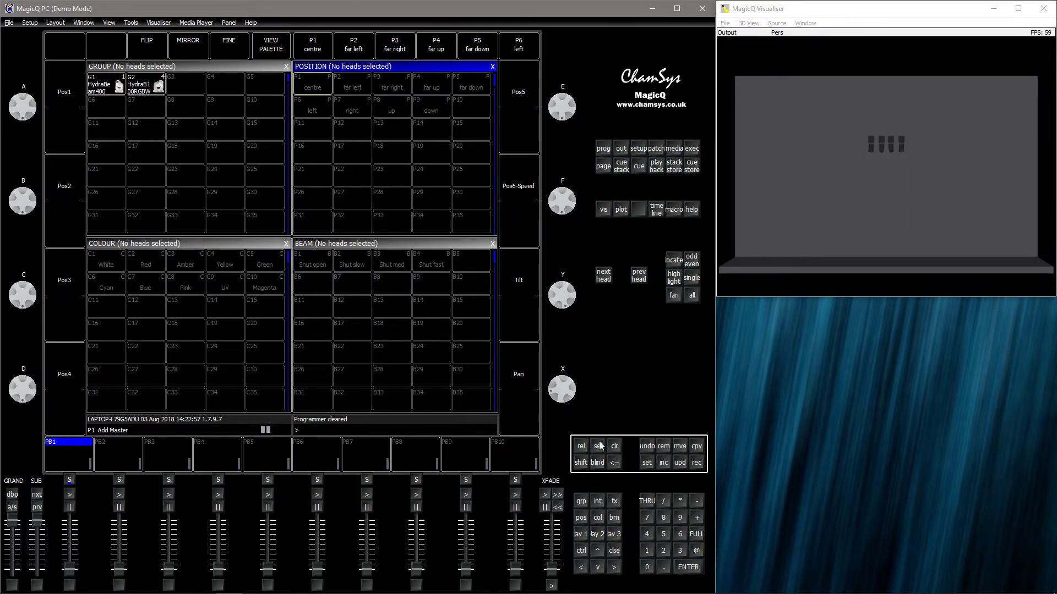
View the selection order options for the HydraBeam400 group and clear the selection.
click(131, 73)
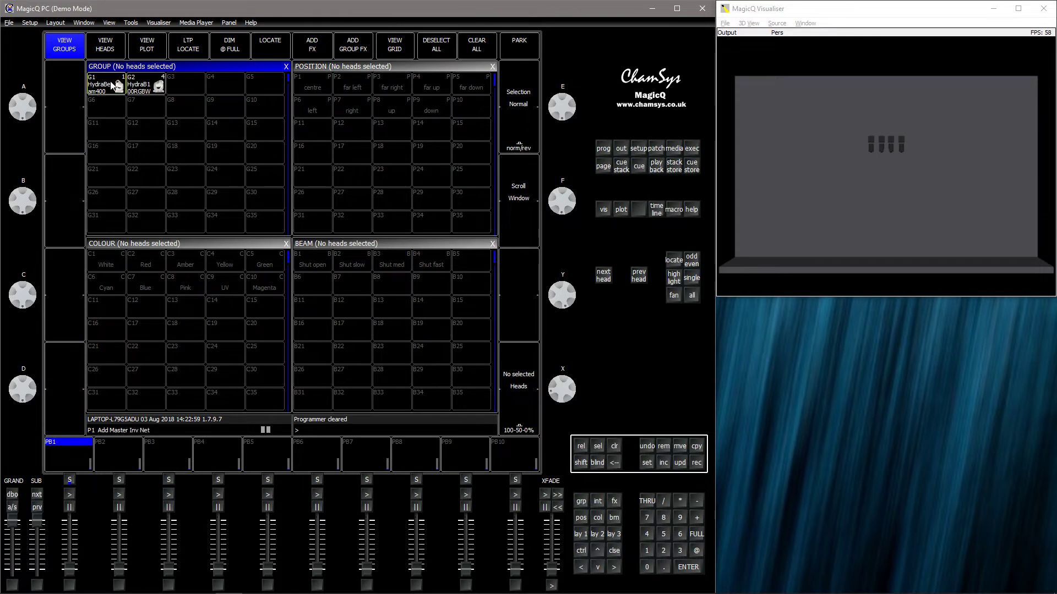
click(113, 85)
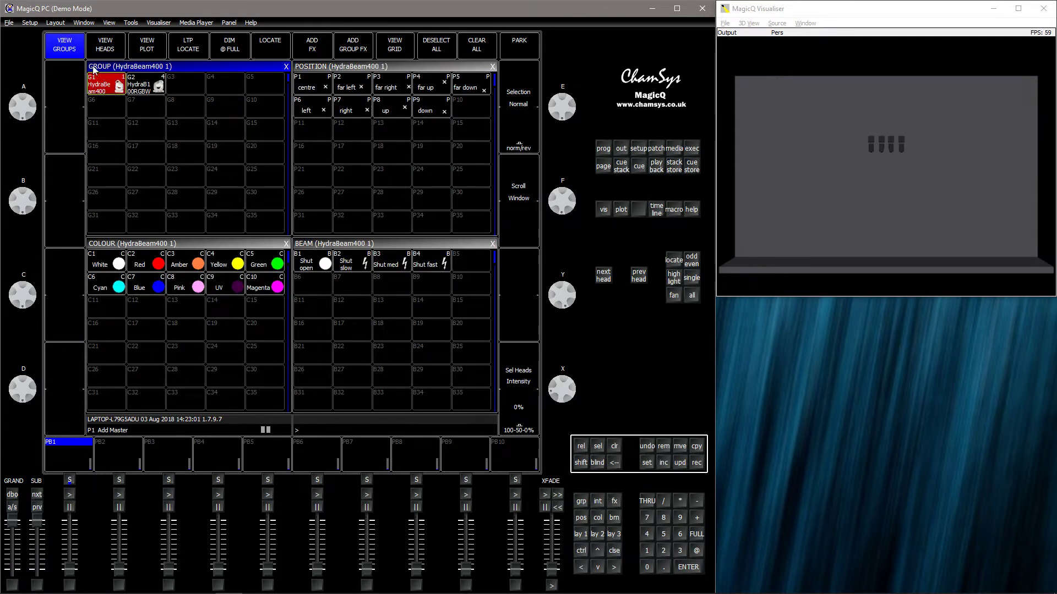
click(692, 299)
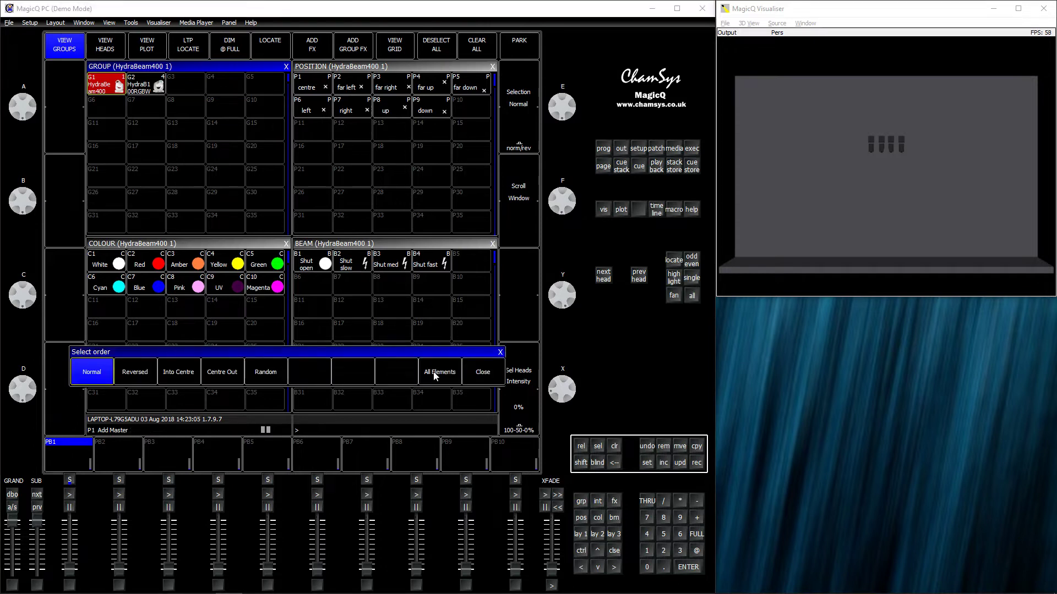
click(500, 352)
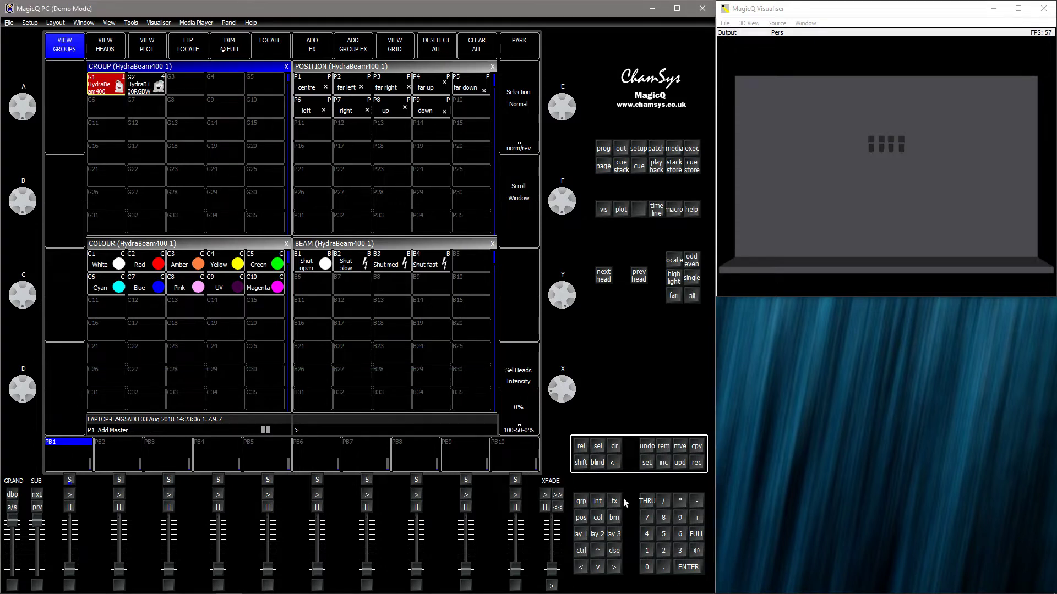
click(614, 446)
Select all individual elements of the HydraBeam400 and record them as a group named "Elements" in slot G6.
click(107, 88)
click(687, 567)
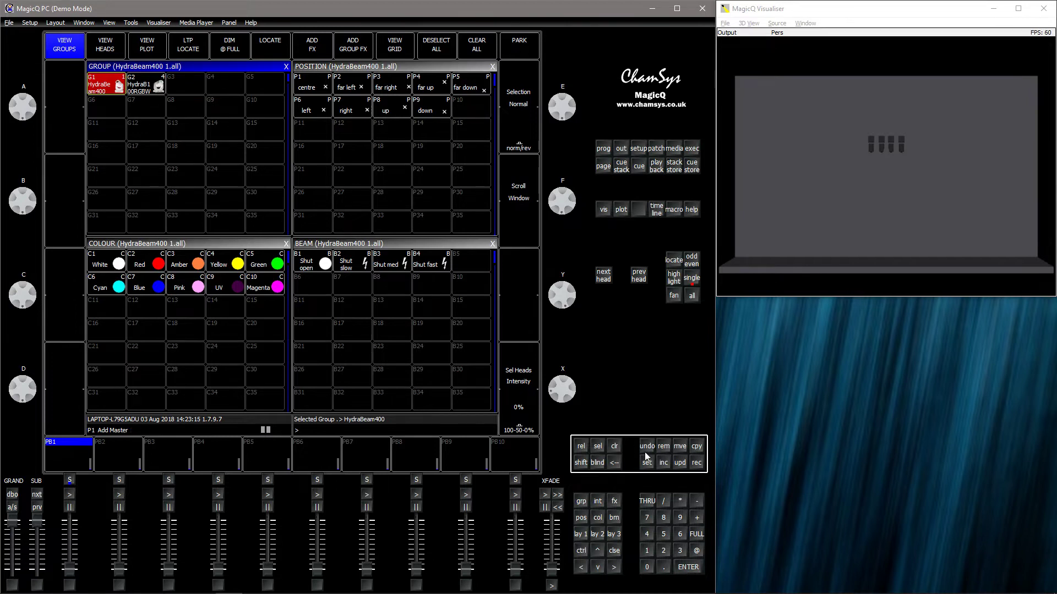
click(696, 462)
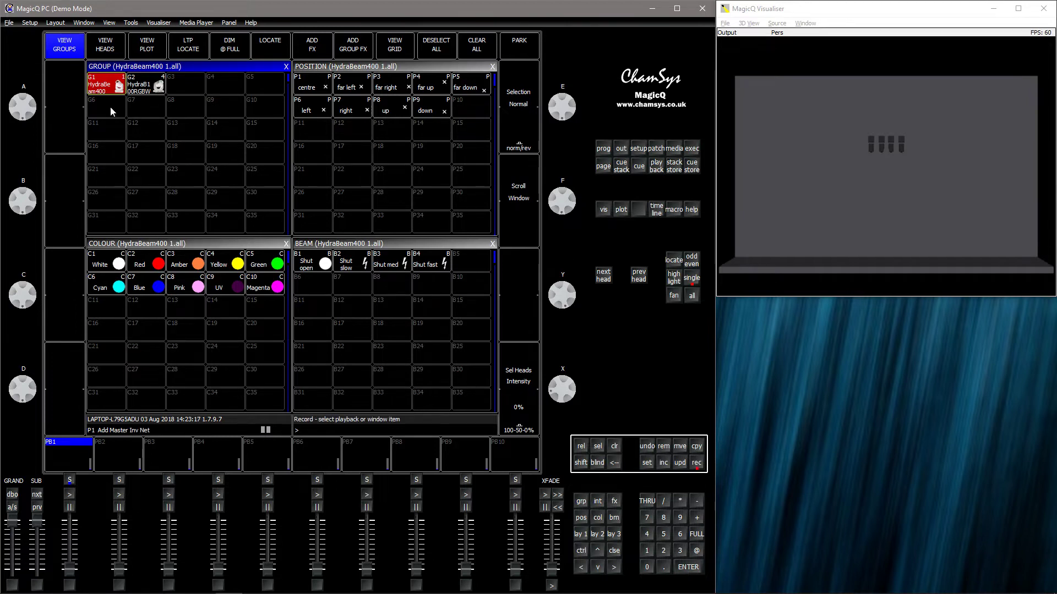
text(Elements)
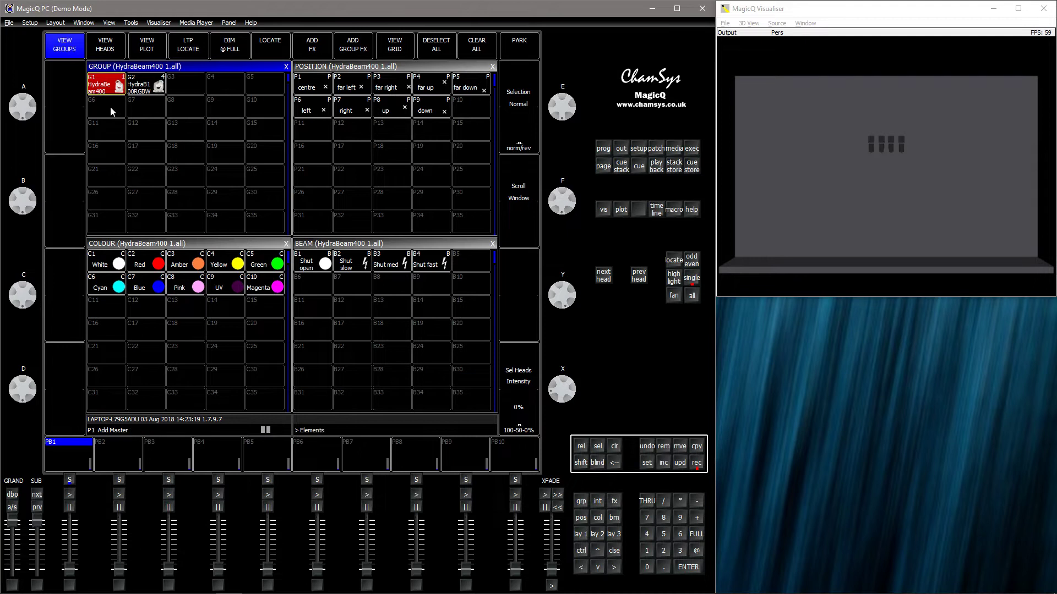
click(110, 107)
Locate the HydraBeam400 group, tilt it to about 8, and record that position into palette slot P11.
click(117, 99)
click(117, 90)
click(272, 47)
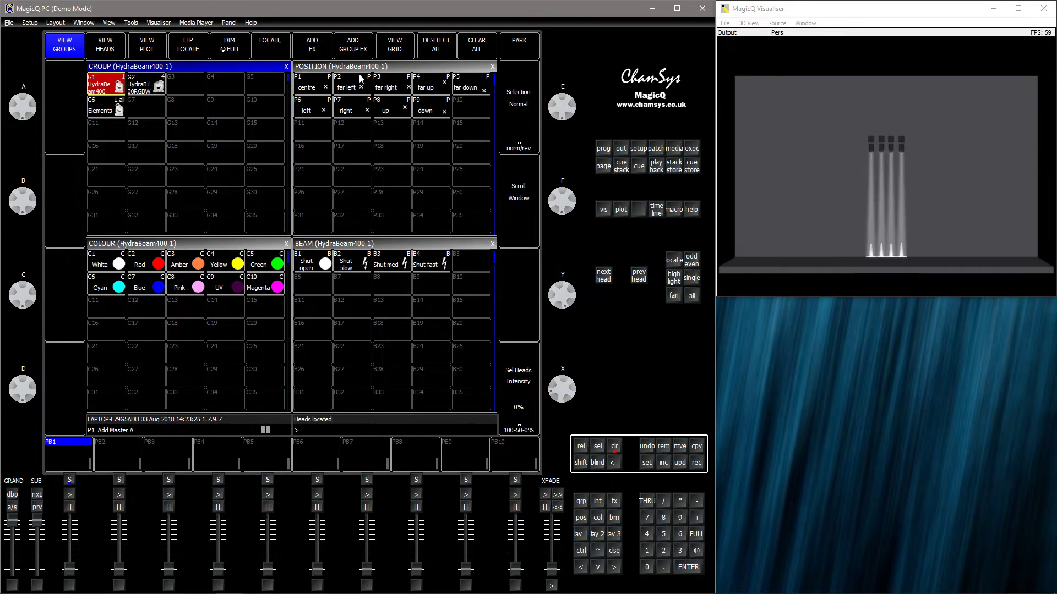
click(411, 95)
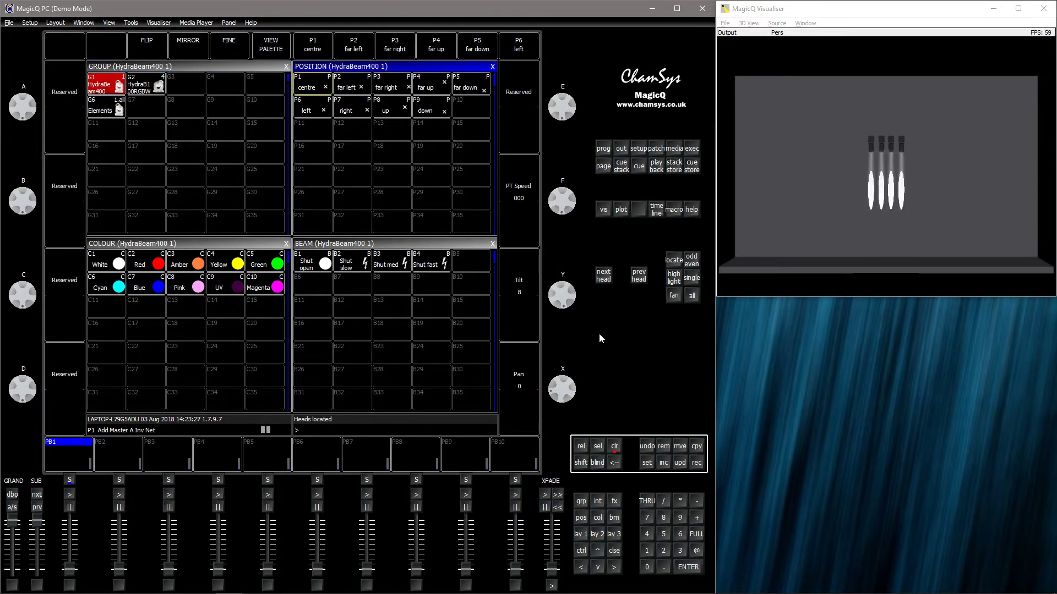
click(696, 462)
click(313, 130)
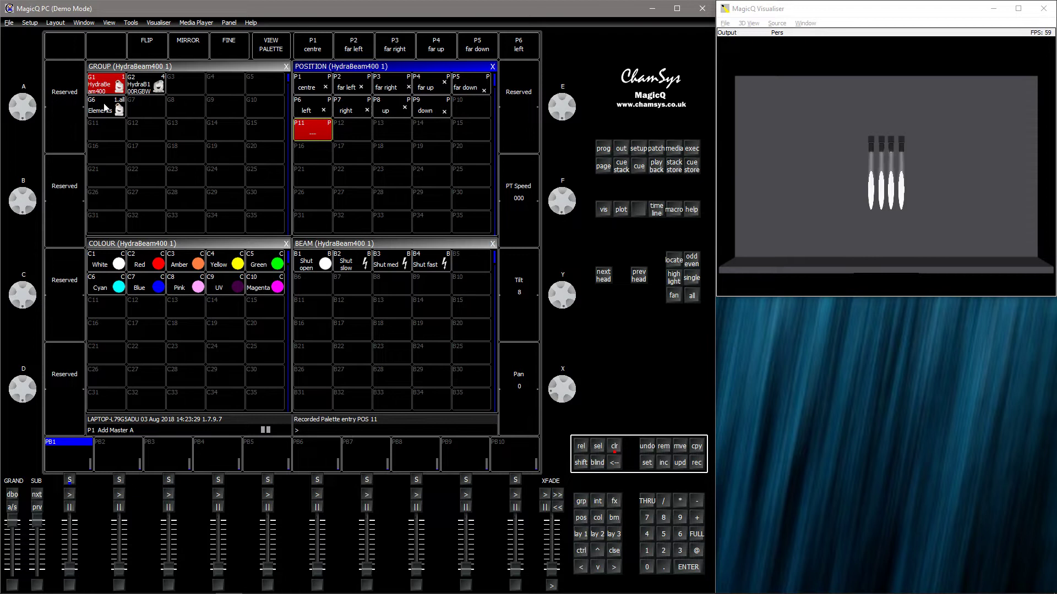
Tilt the Elements group to about -53 and fan its pan to about -51.
click(257, 66)
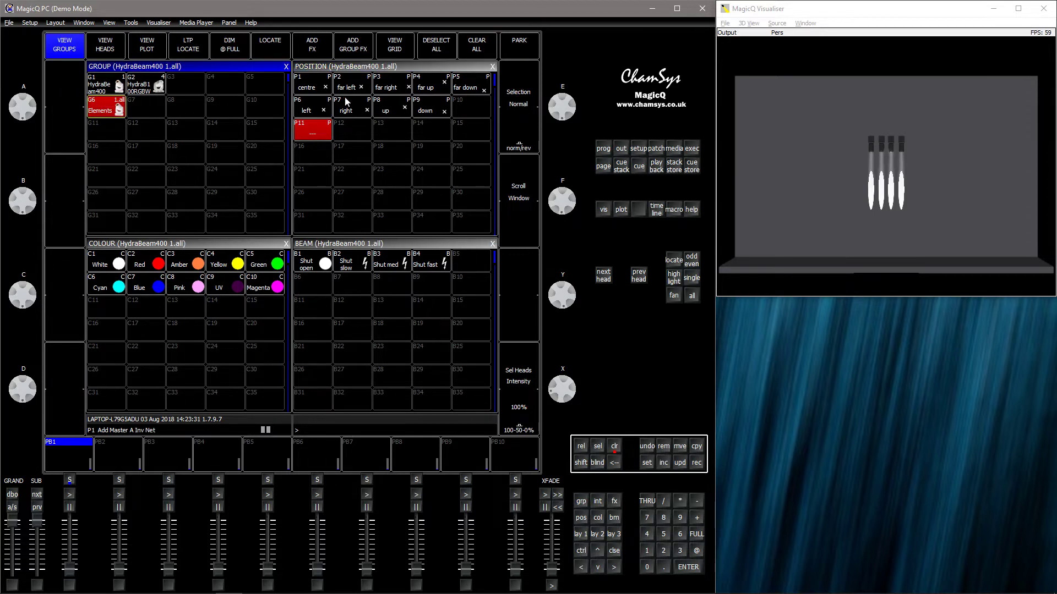
click(450, 69)
drag(565, 294, 574, 276)
click(672, 296)
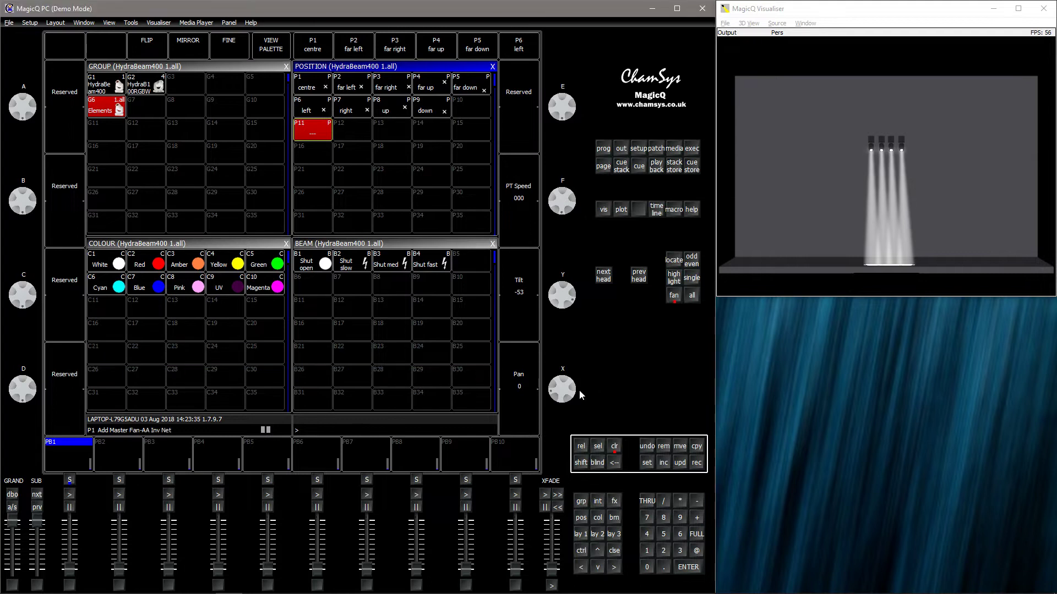
drag(573, 388, 575, 392)
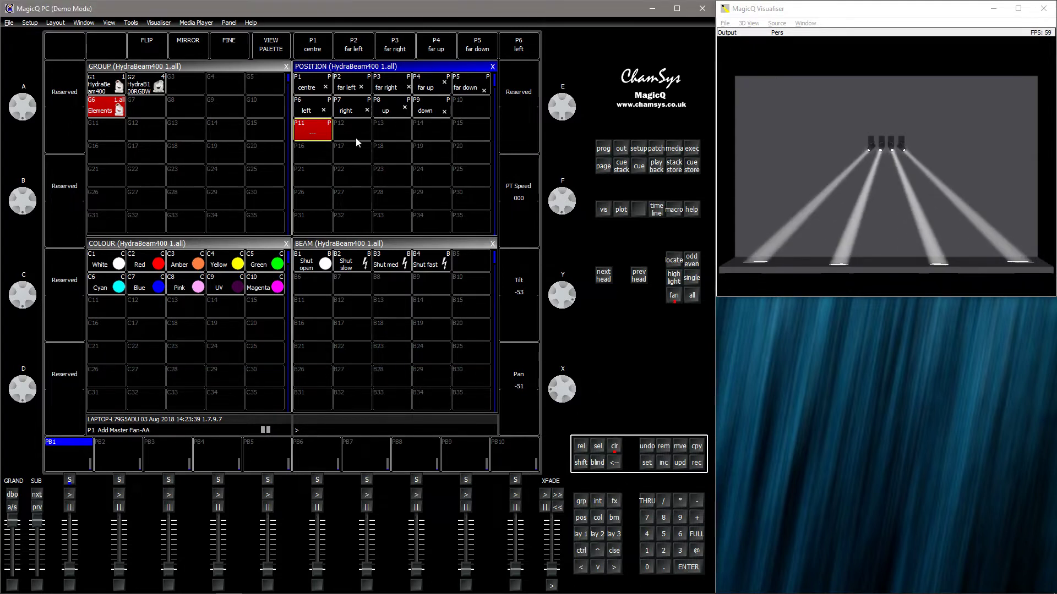
Record the fanned position into palette slot P12 with the name "All Ele".
key(ctrl+r)
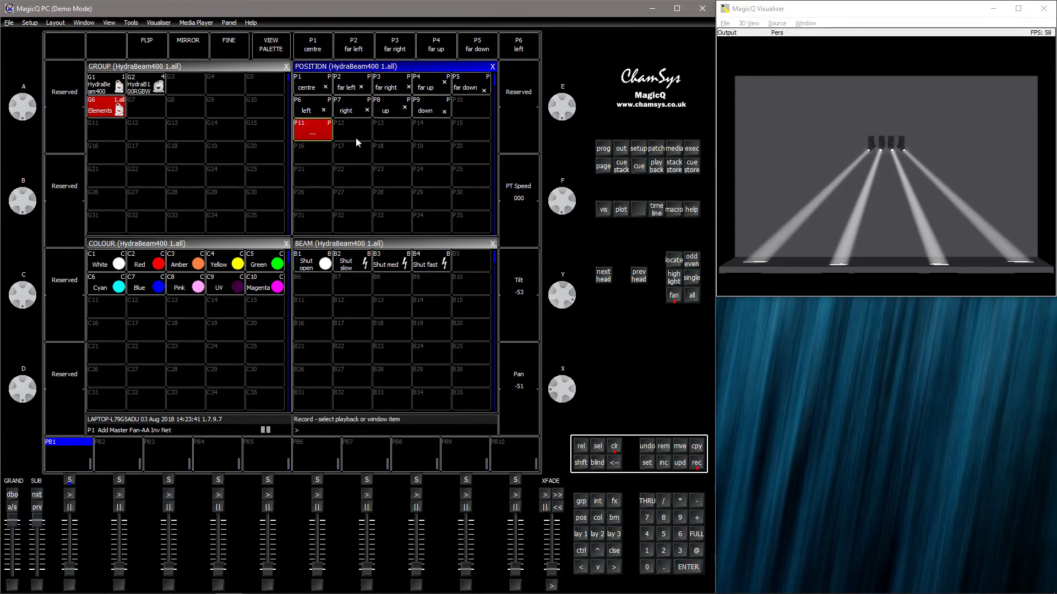
text(All Ele)
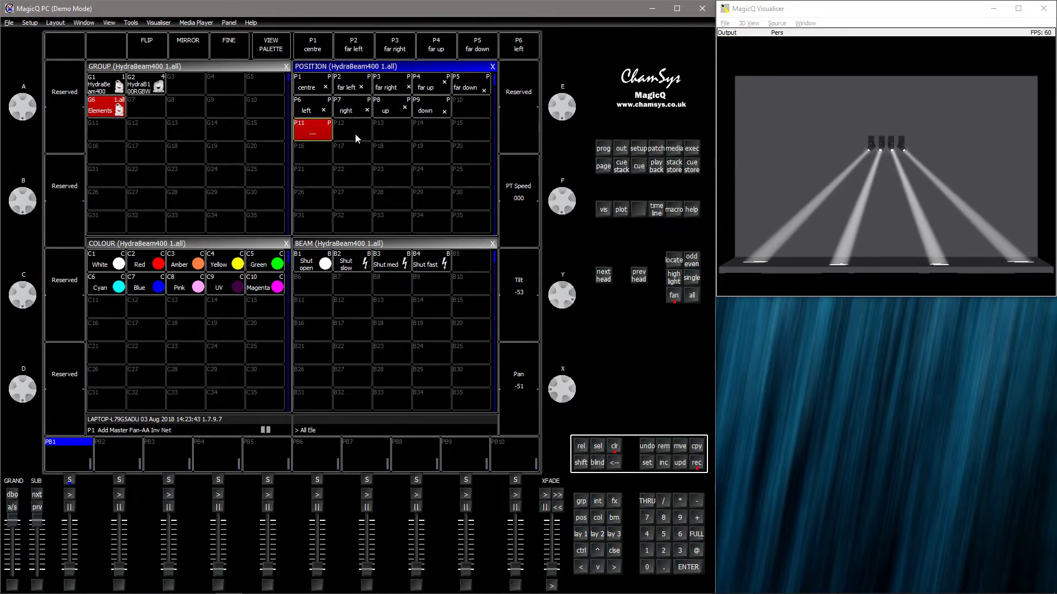
click(355, 133)
Name the position palette in slot P11 "Dup".
key(ctrl+s)
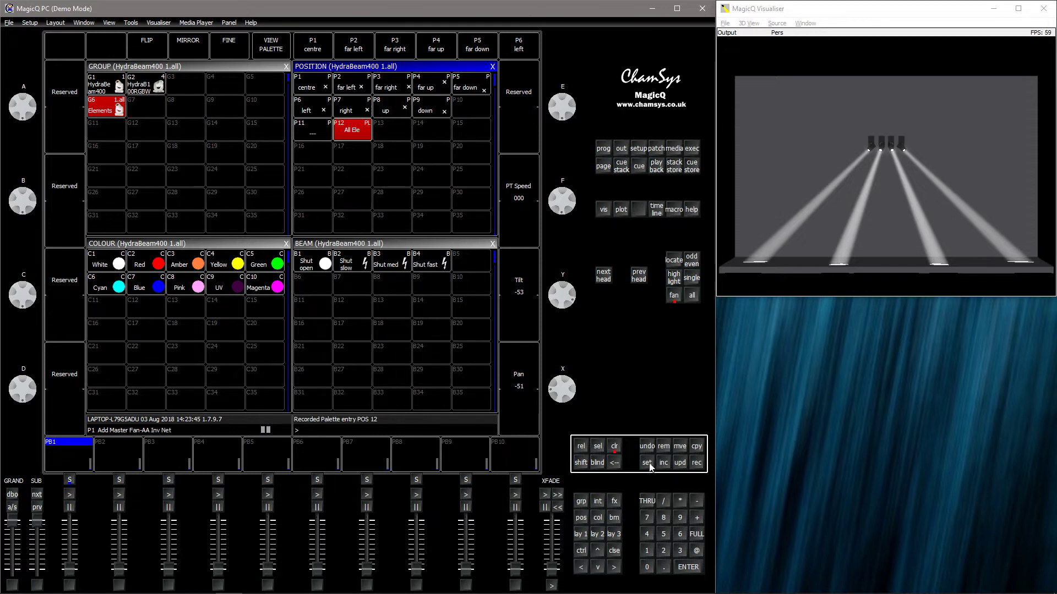
click(327, 141)
text(Dup)
key(Return)
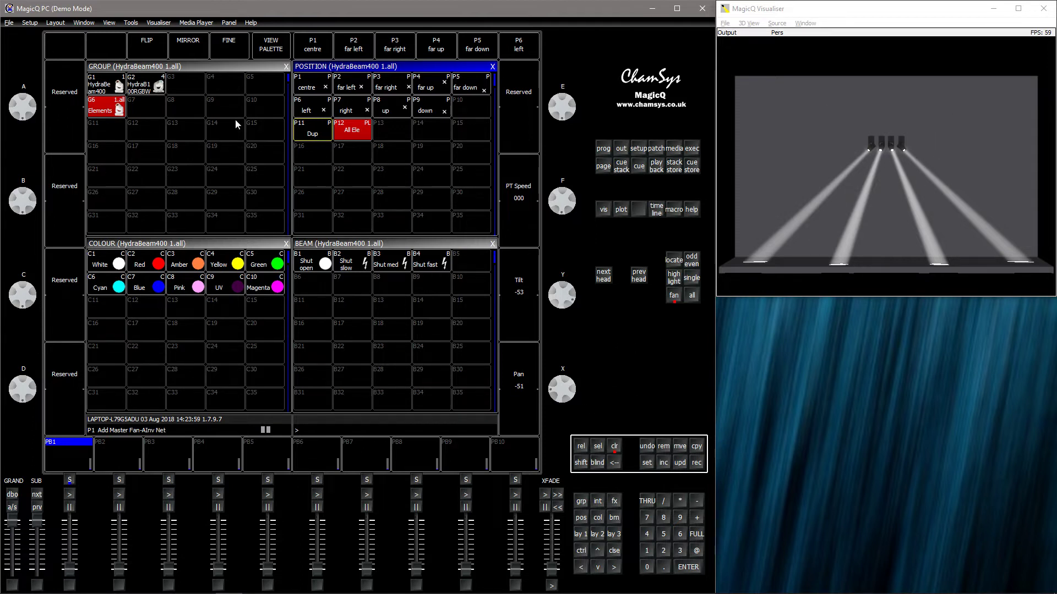
Try the All Ele position on the HydraBeam400 group and reapply it to the Elements group for comparison.
click(106, 90)
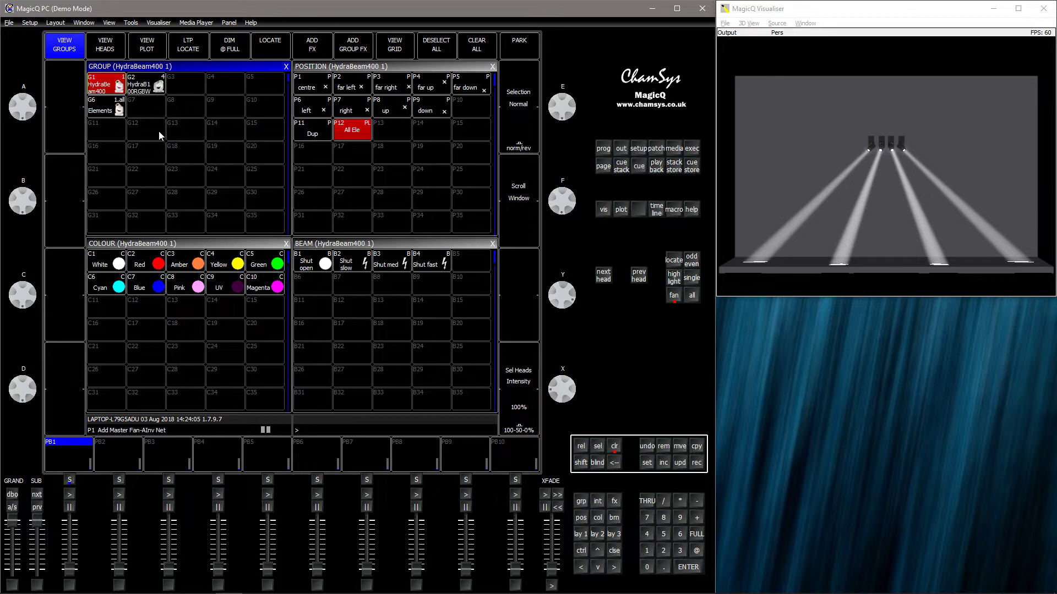
click(362, 137)
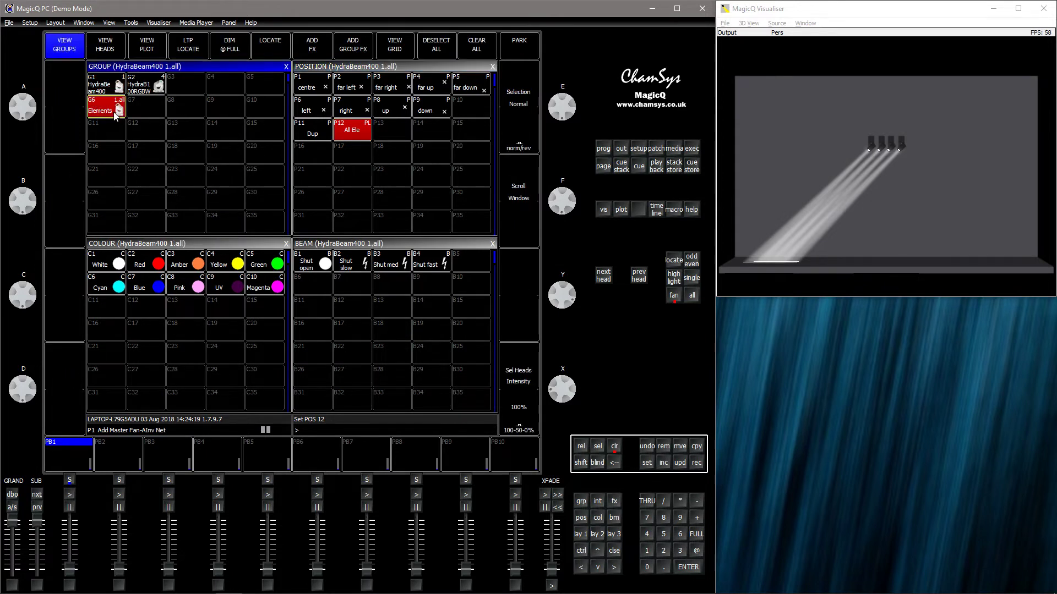
click(116, 88)
click(108, 119)
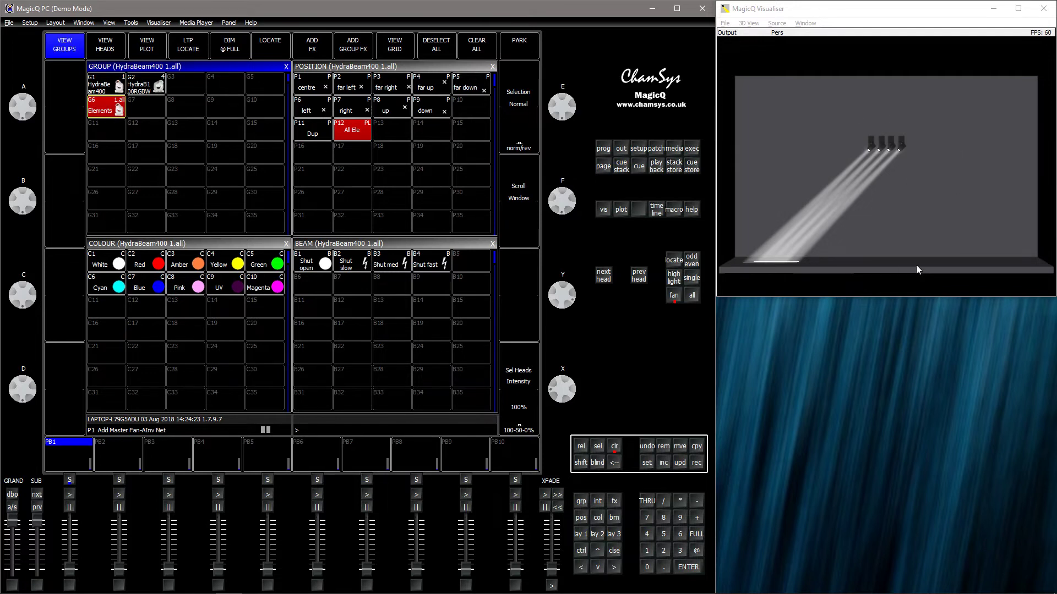
click(355, 135)
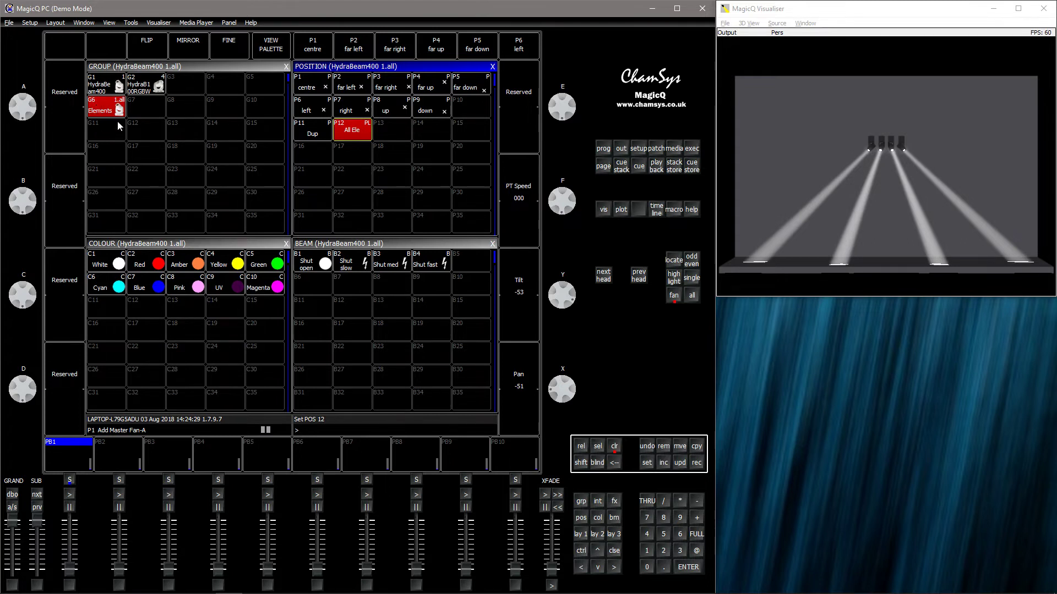
Apply the Dup position to the HydraBeam400 group and record it as the first cue on playback PB1.
click(104, 85)
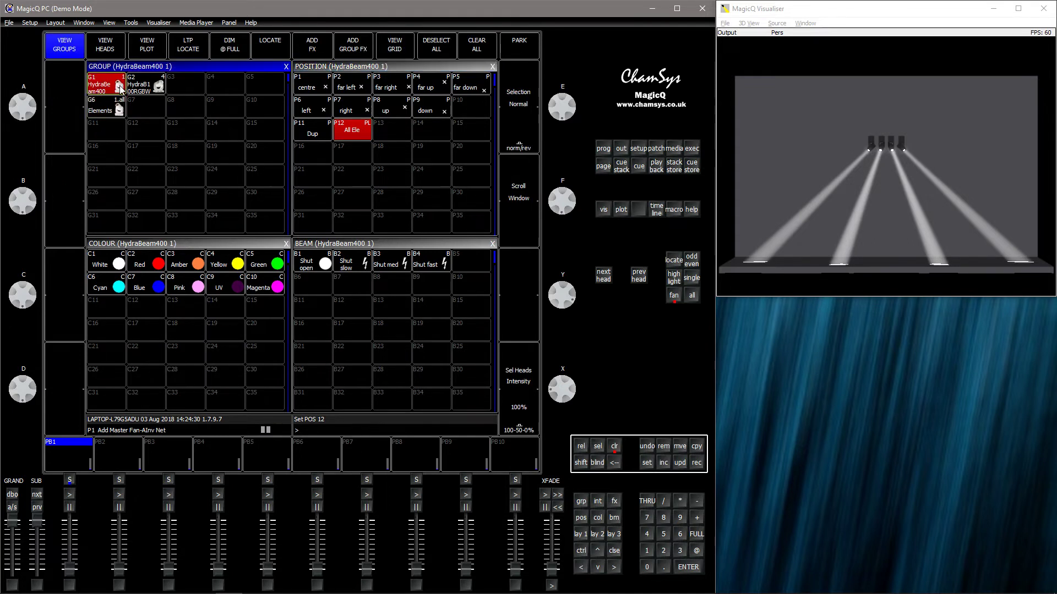
click(321, 134)
click(696, 463)
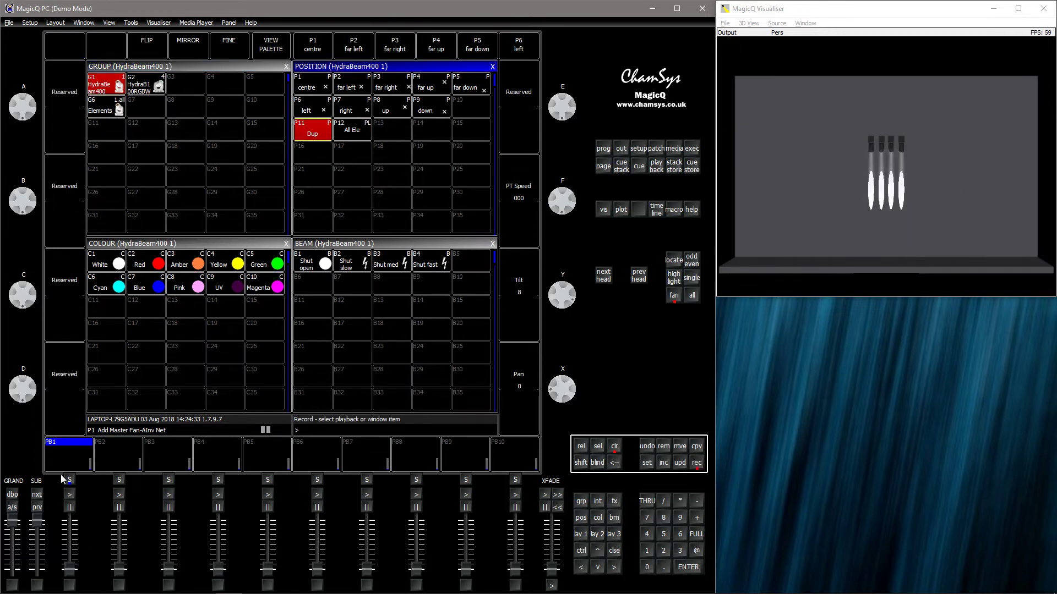
click(69, 480)
Apply the All Ele position to the Elements group, record it as the second cue on PB1, and clear the programmer.
click(116, 114)
click(352, 134)
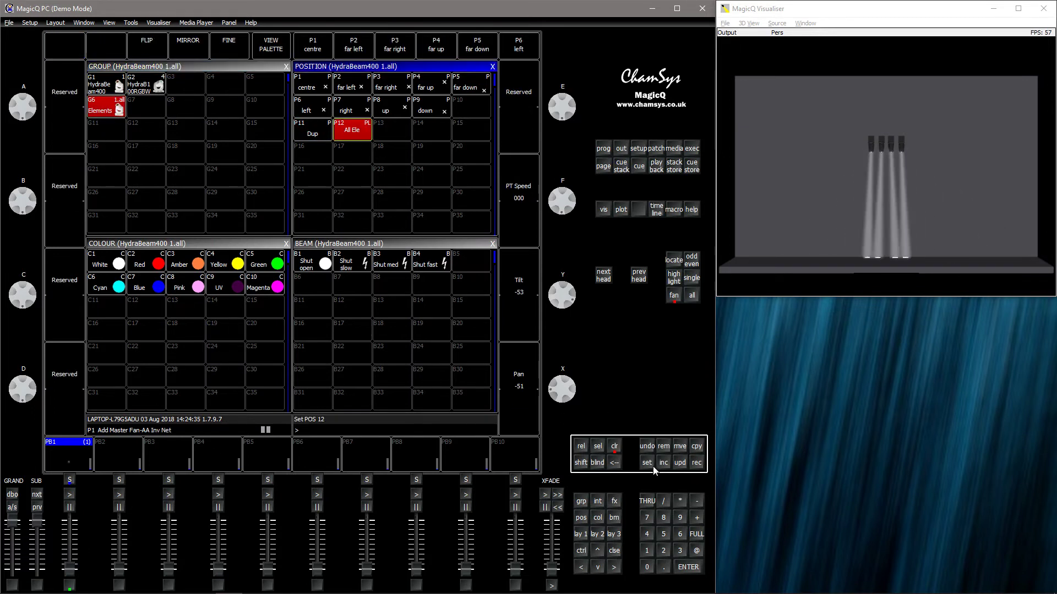
click(696, 463)
click(69, 480)
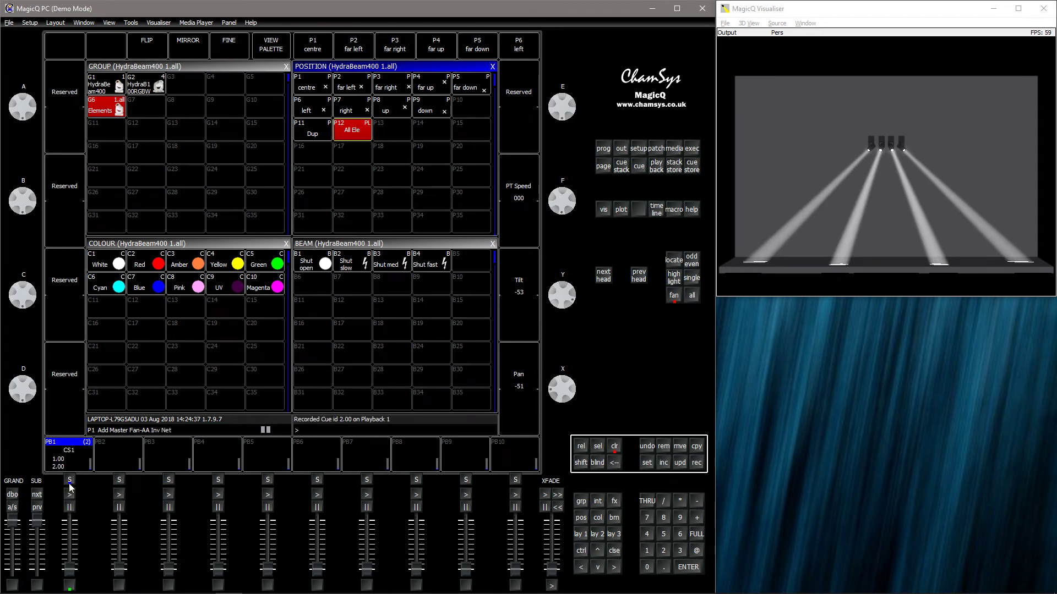
click(615, 447)
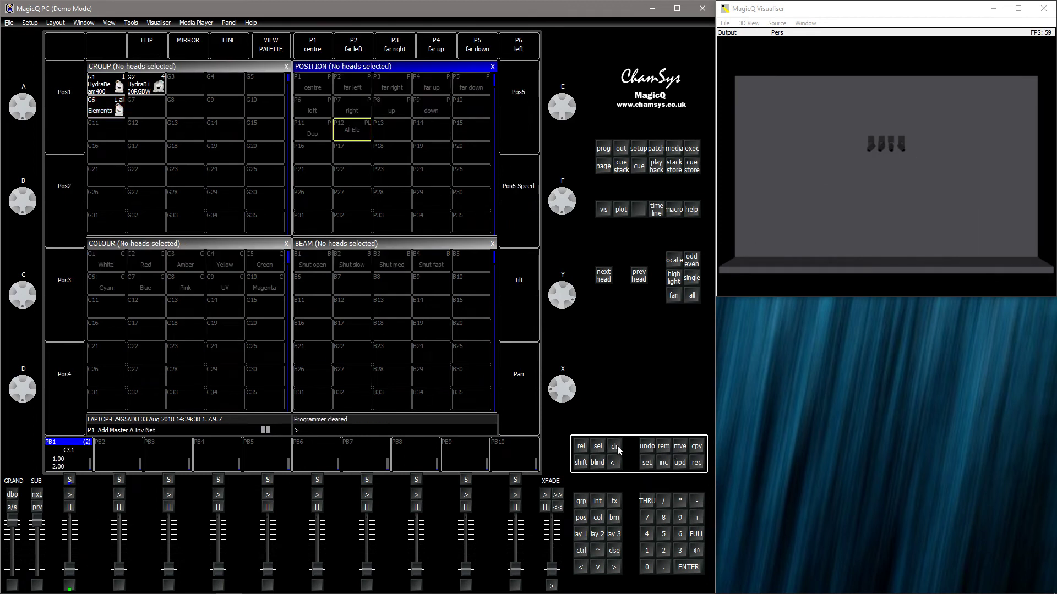
Set all steps of PB1's cue stack to individual cue timing and raise the PB1 fader to run it.
double_click(69, 480)
click(440, 53)
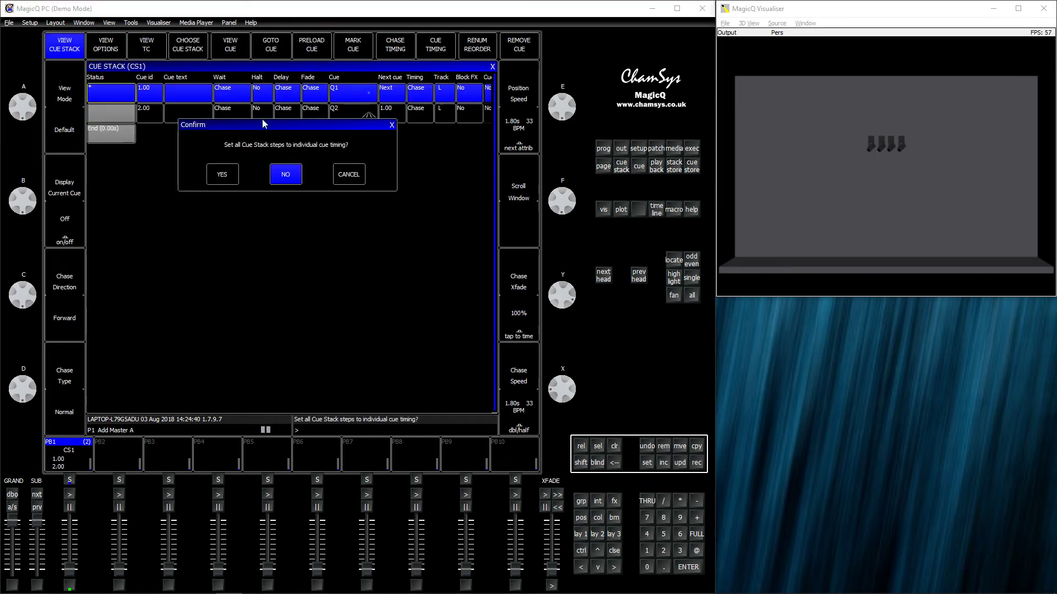
click(221, 174)
drag(74, 575, 74, 492)
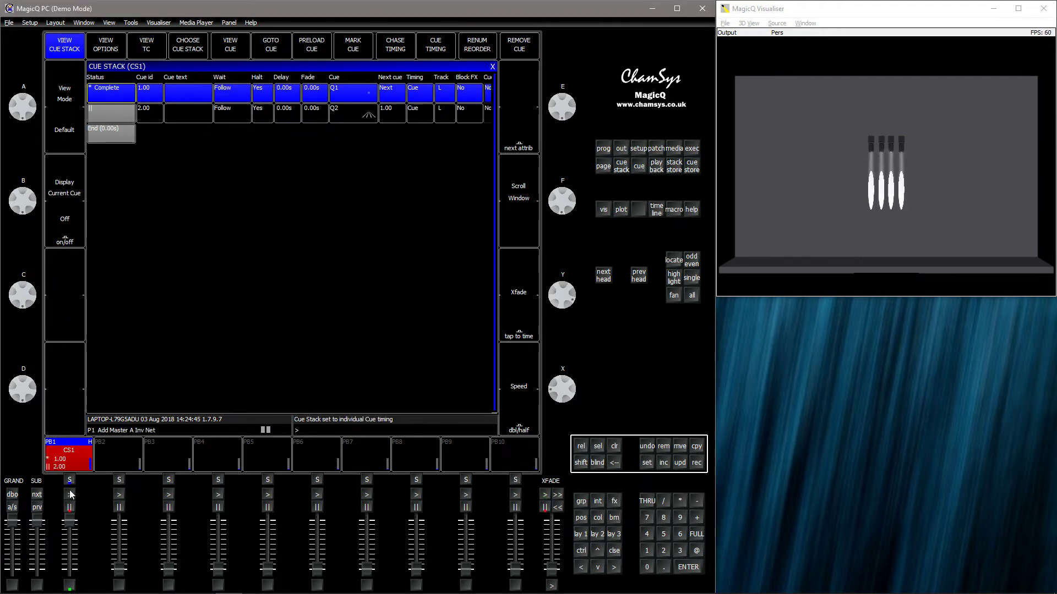
Step PB1 forward to its second cue and on to the first cue again.
click(69, 493)
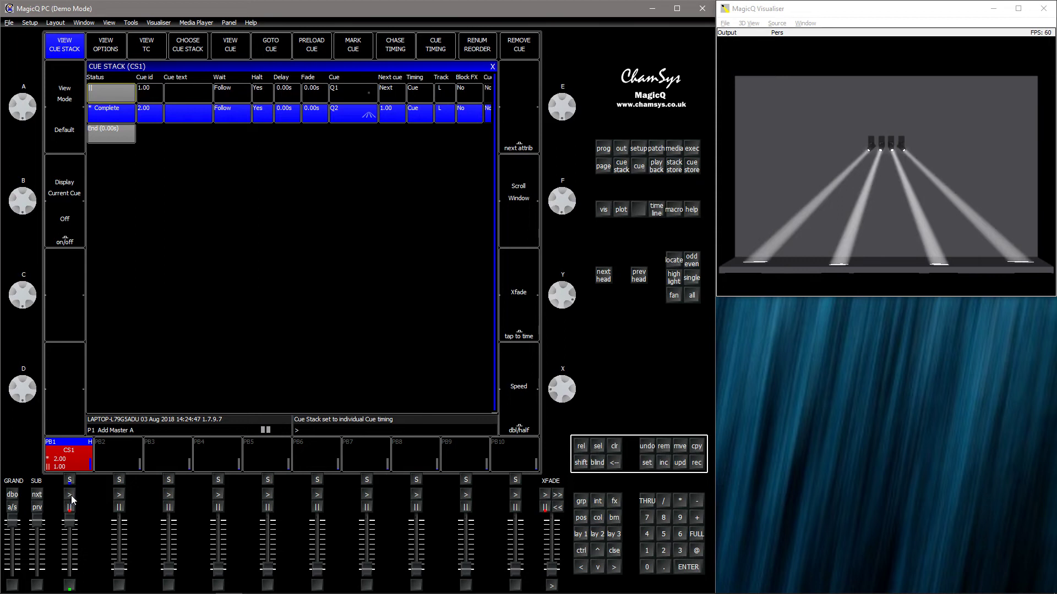
click(71, 494)
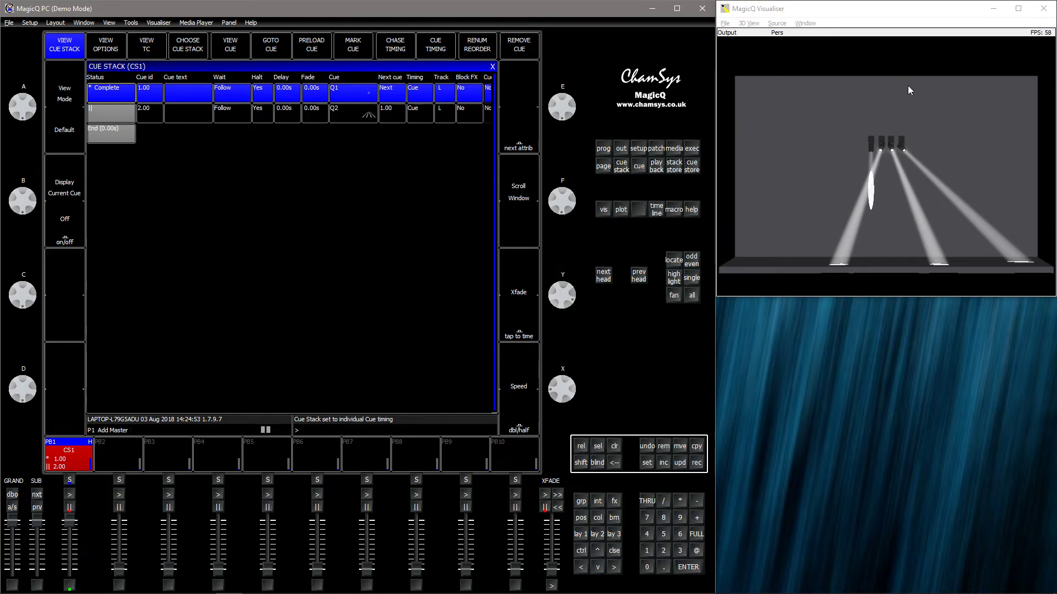
With the Elements group selected, try including PB1's current cue into the programmer, then clear the programmer.
click(582, 535)
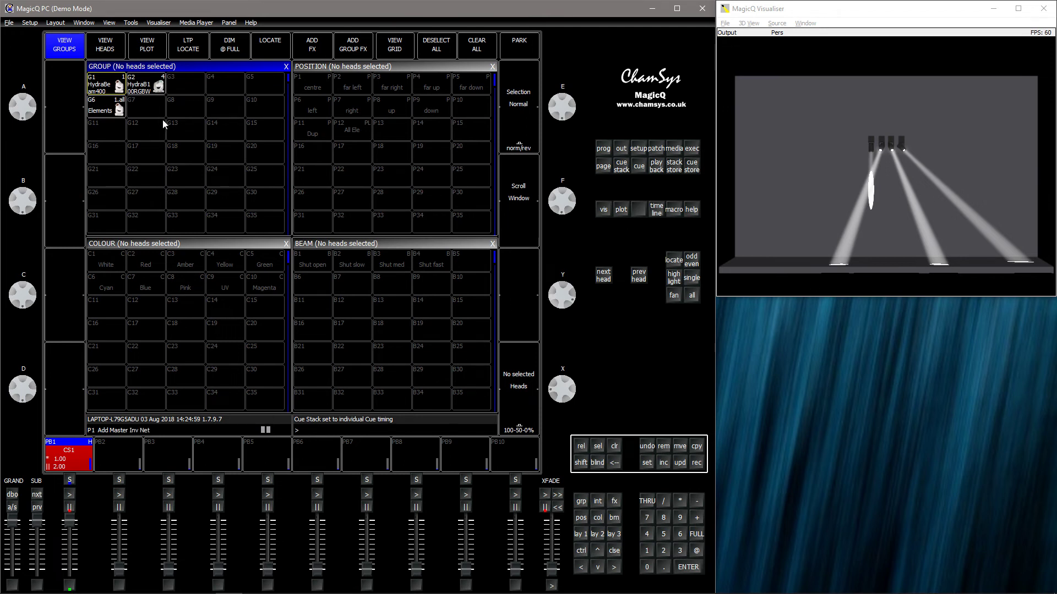
click(115, 117)
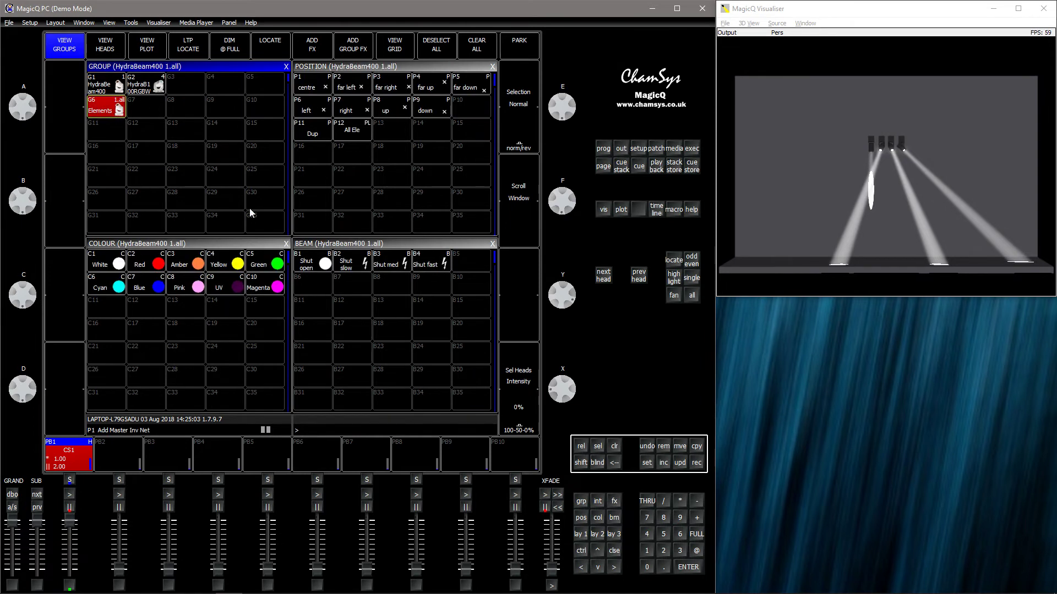
click(666, 465)
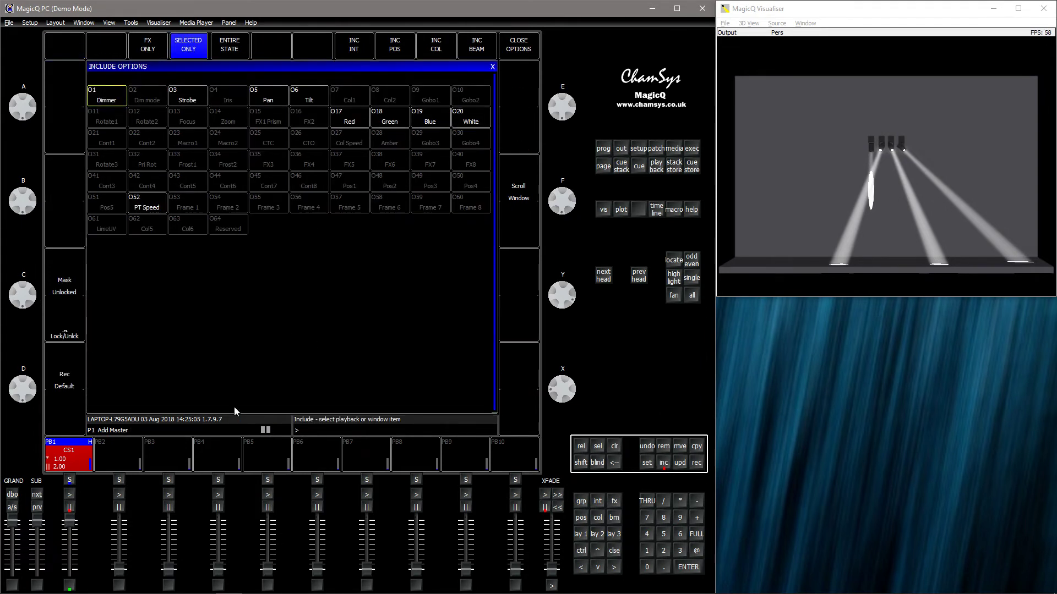
click(70, 480)
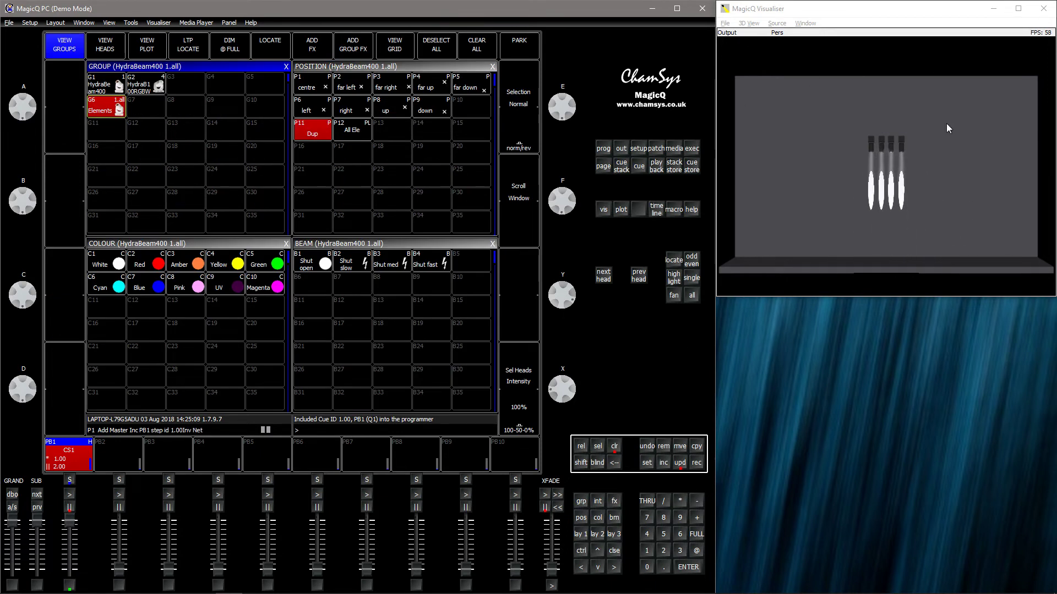
click(617, 448)
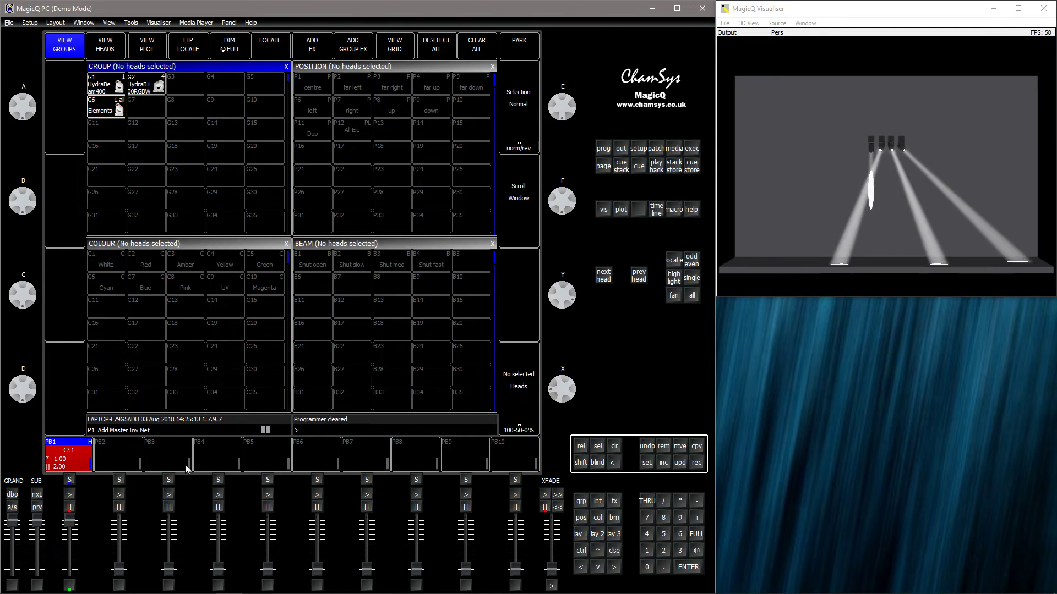
Lower the PB1 fader fully and set the HydraBeam400's Ind Ele option in the patch to Ind.
drag(68, 524, 73, 583)
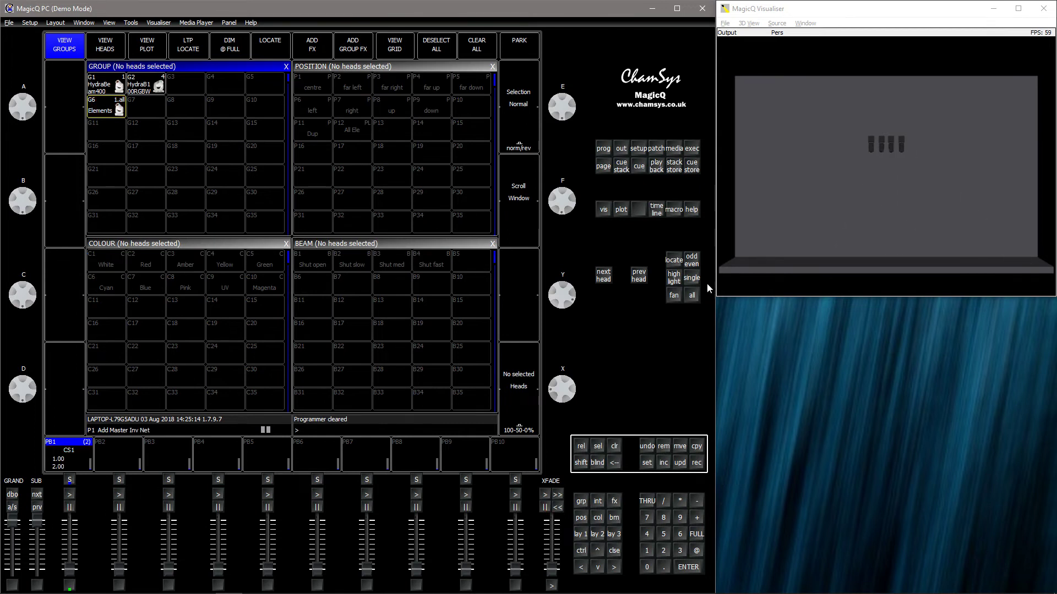
click(656, 148)
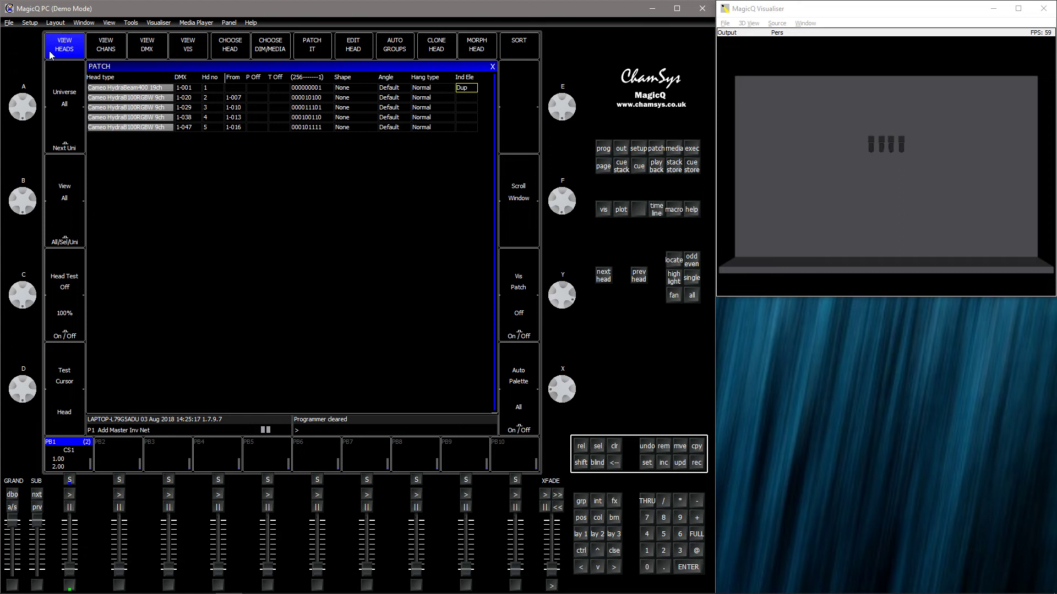
click(469, 91)
click(302, 175)
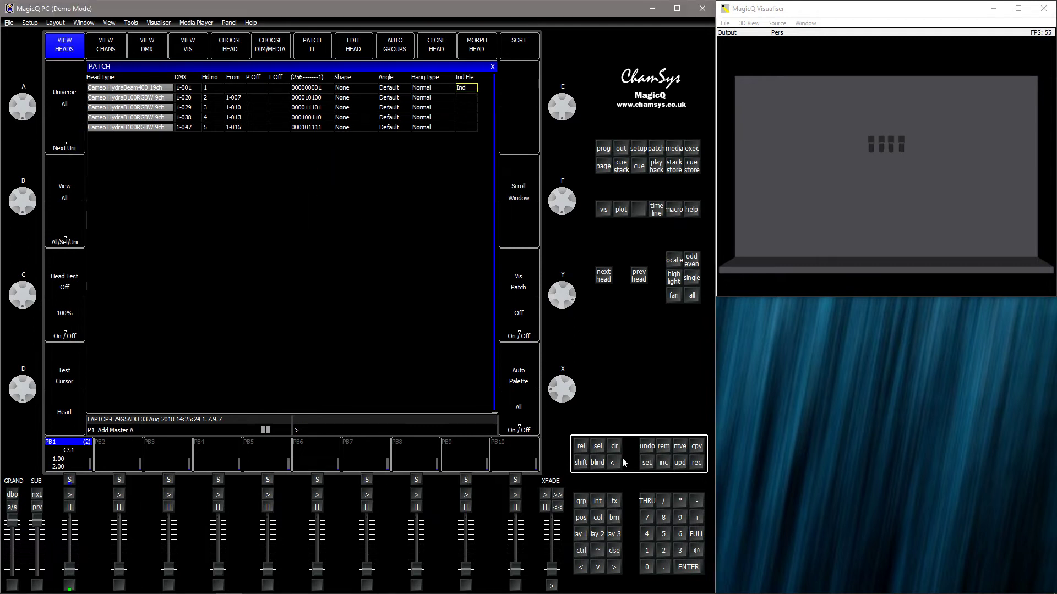
Locate the HydraBeam400 group and try the All Ele position on it.
click(582, 517)
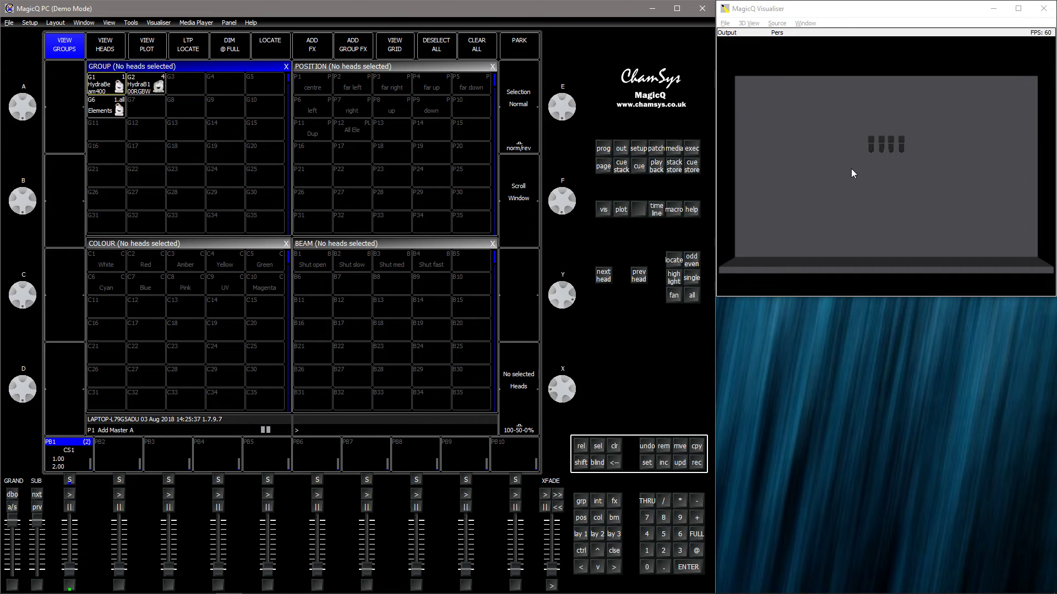
click(104, 83)
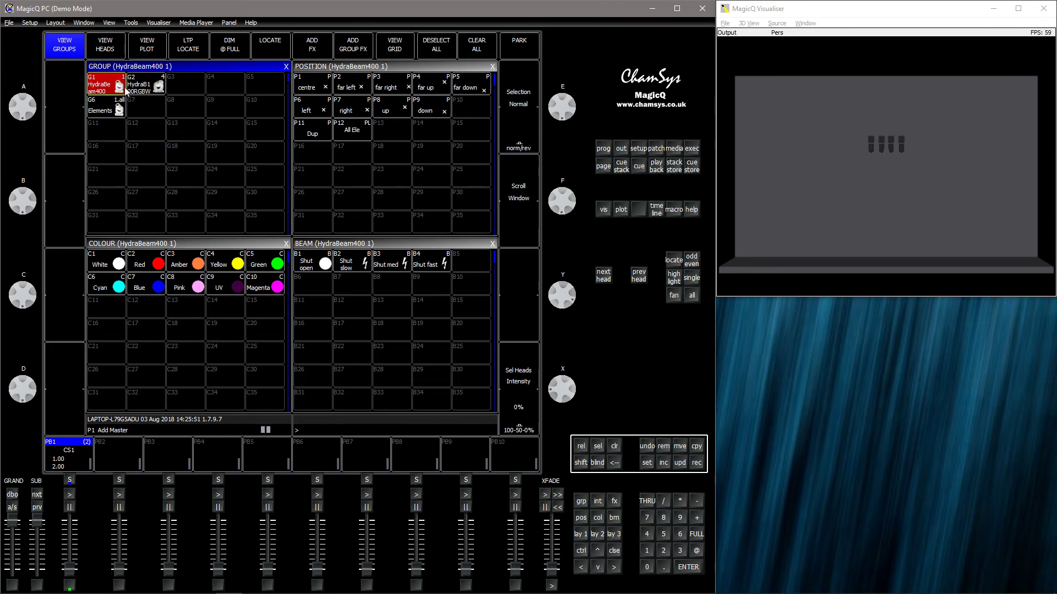
click(280, 43)
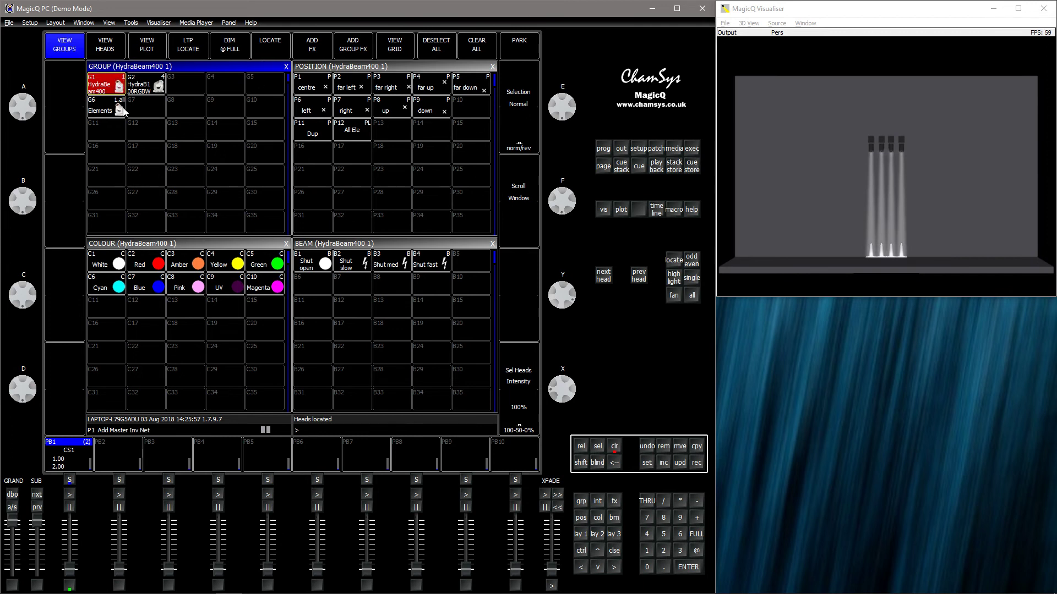
click(355, 131)
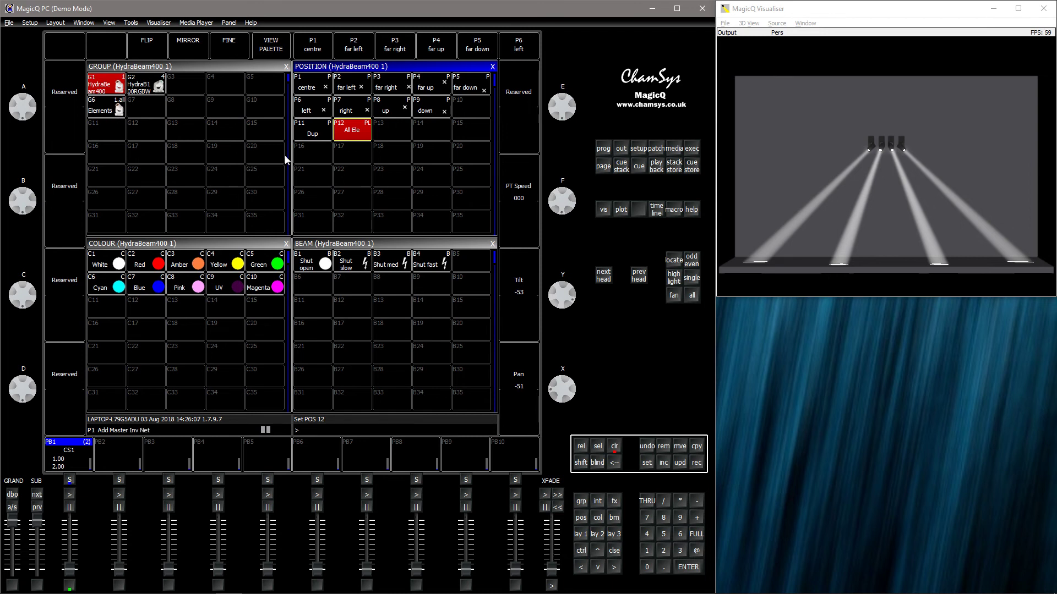
Apply the Dup position to the HydraBeam400 group and record it as the first cue on playback PB2.
click(312, 131)
click(696, 462)
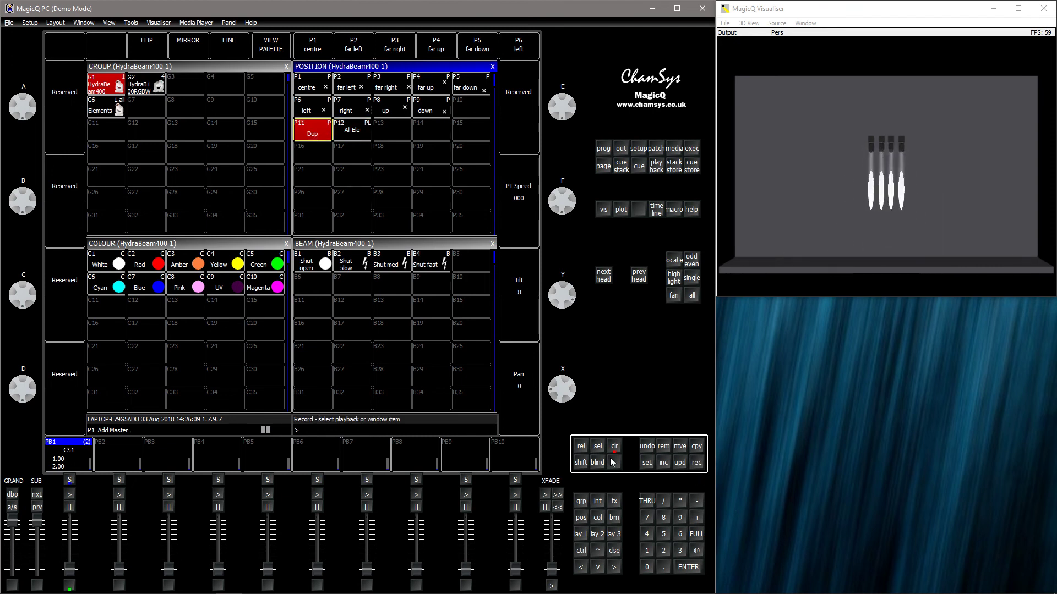
click(119, 480)
Apply the All Ele position to the HydraBeam400 group, record it as the second cue on PB2, and clear the programmer.
click(359, 134)
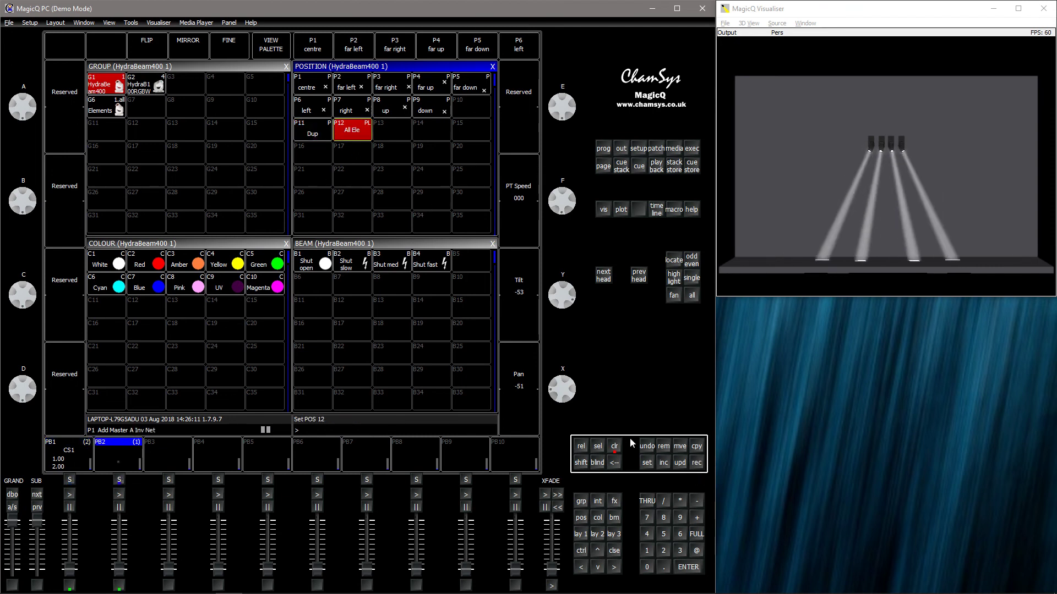
click(696, 464)
click(119, 480)
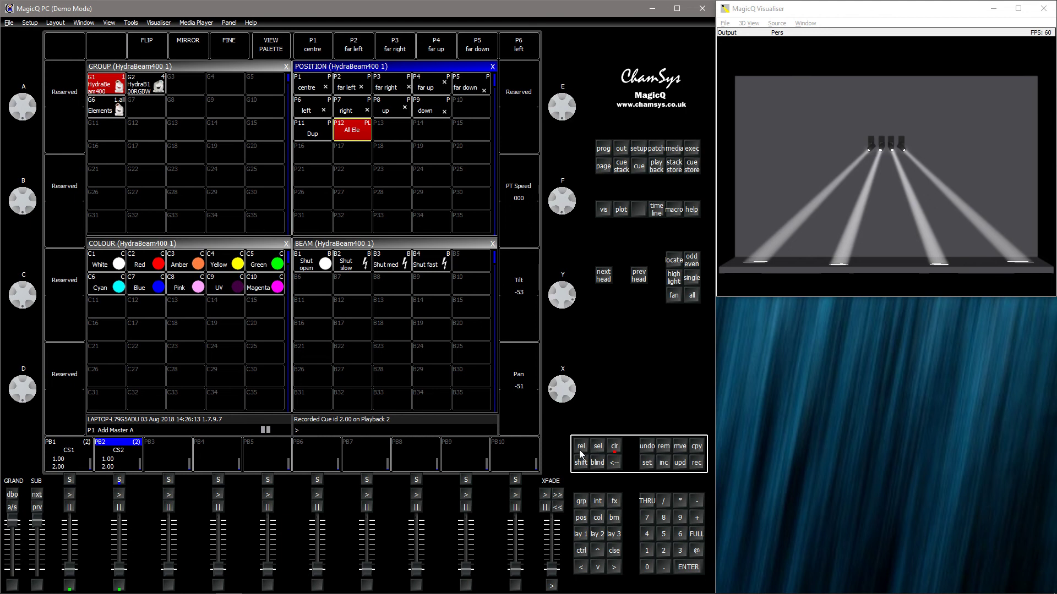
click(615, 446)
Set PB2's cue stack to individual cue timing.
click(119, 480)
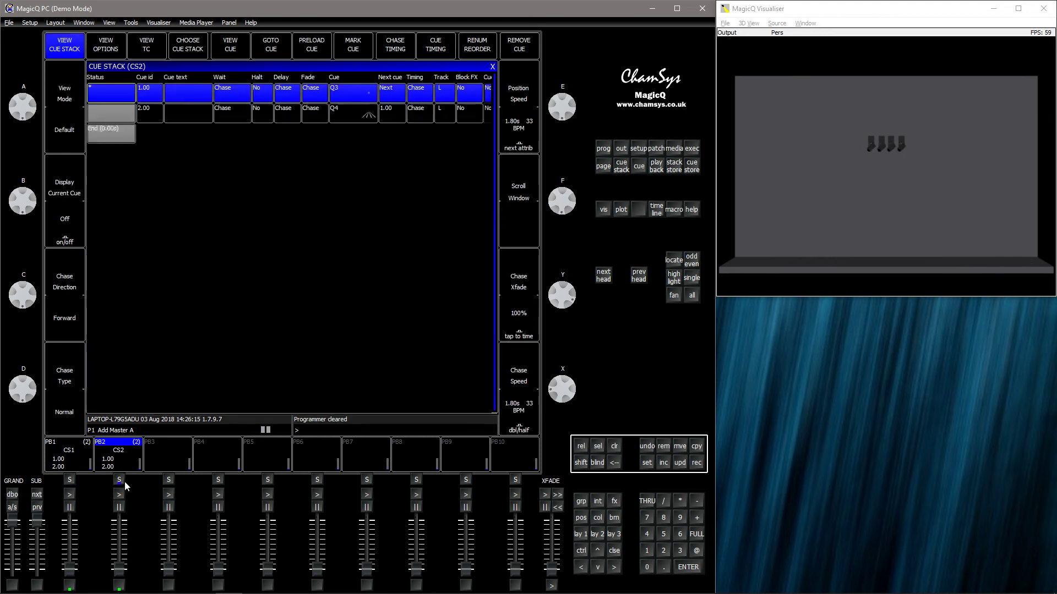
click(436, 44)
click(227, 171)
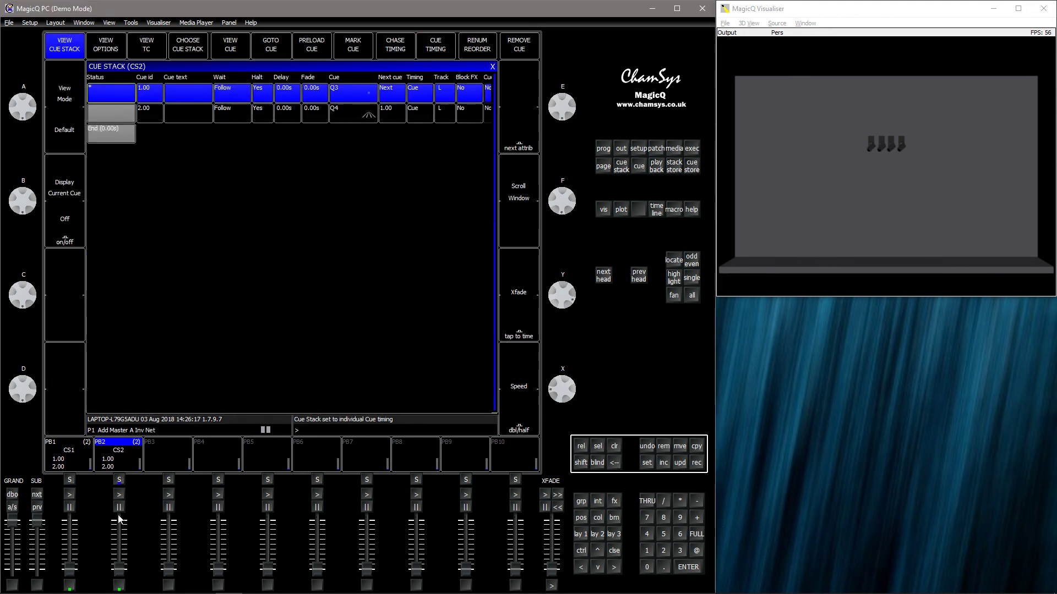
Run PB2 and step repeatedly between its Dup and All Ele cues.
click(118, 494)
click(121, 495)
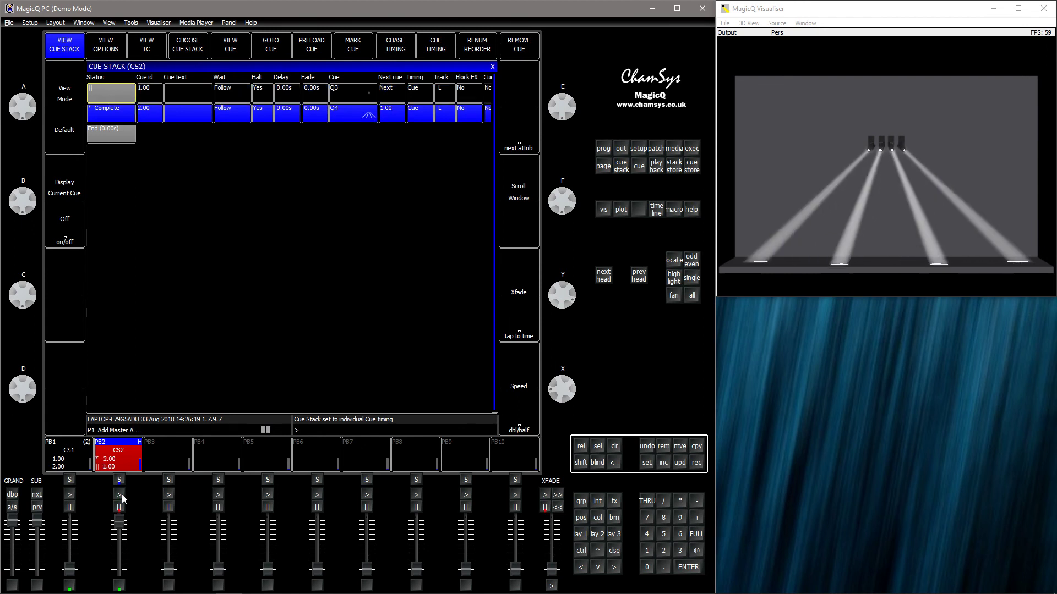
click(121, 494)
click(121, 494)
click(121, 494)
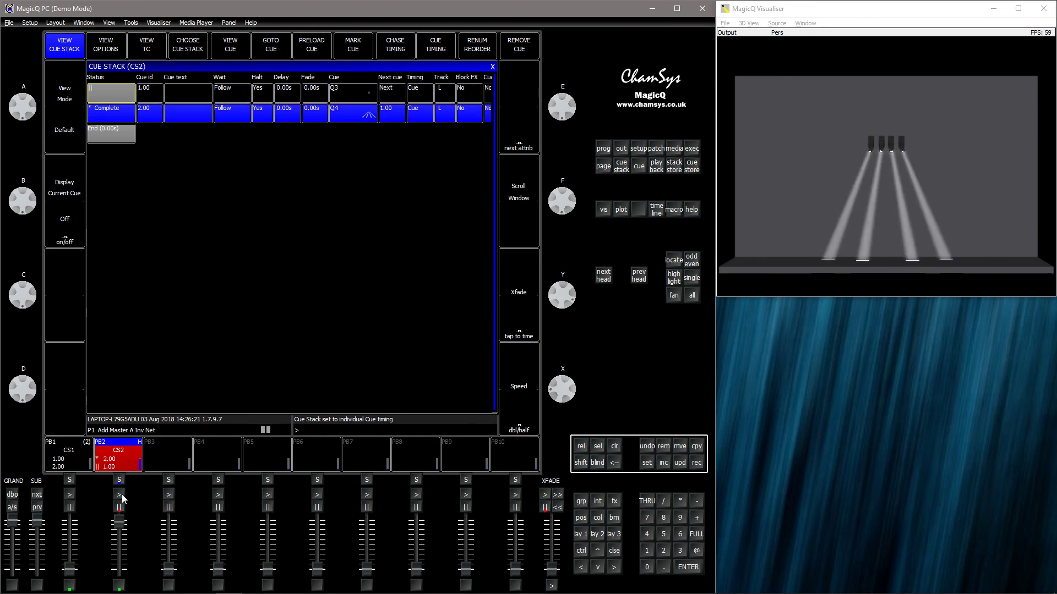
Check the HydraBeam400's Ind Ele setting in the patch and return to the group and palette layout.
click(585, 535)
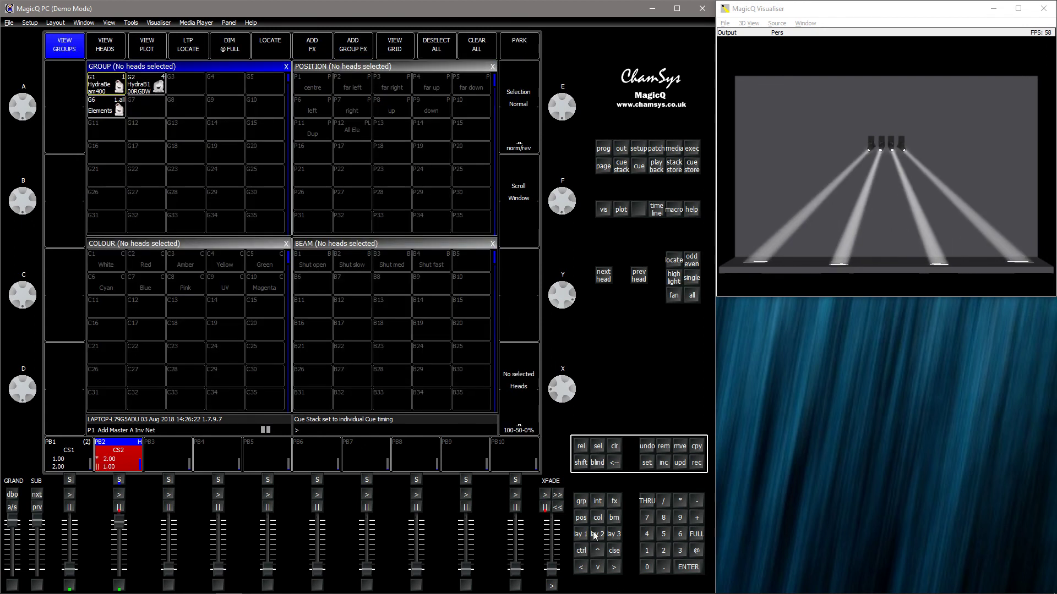
click(656, 148)
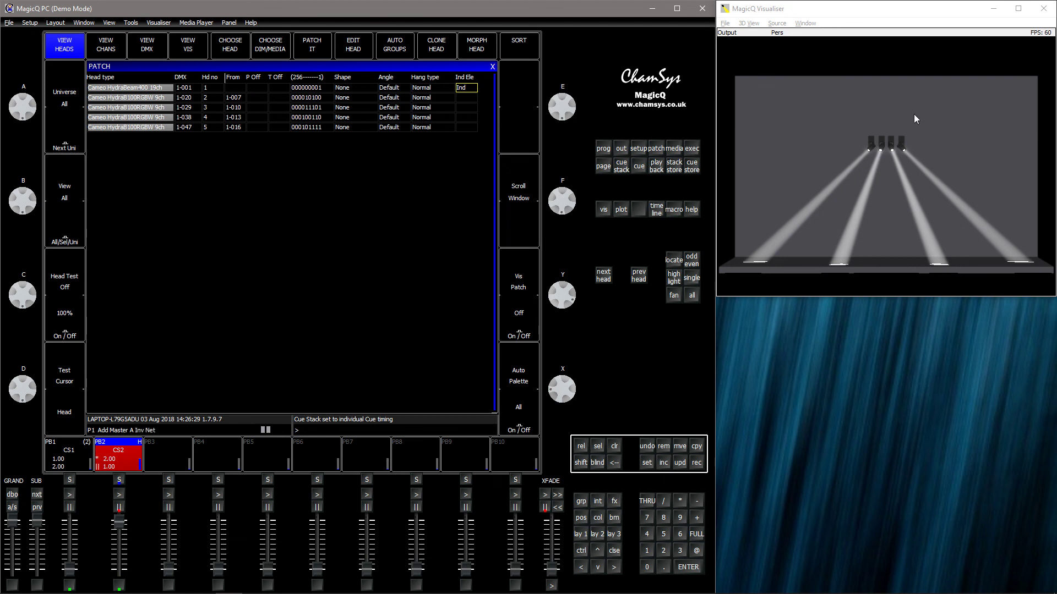
click(582, 537)
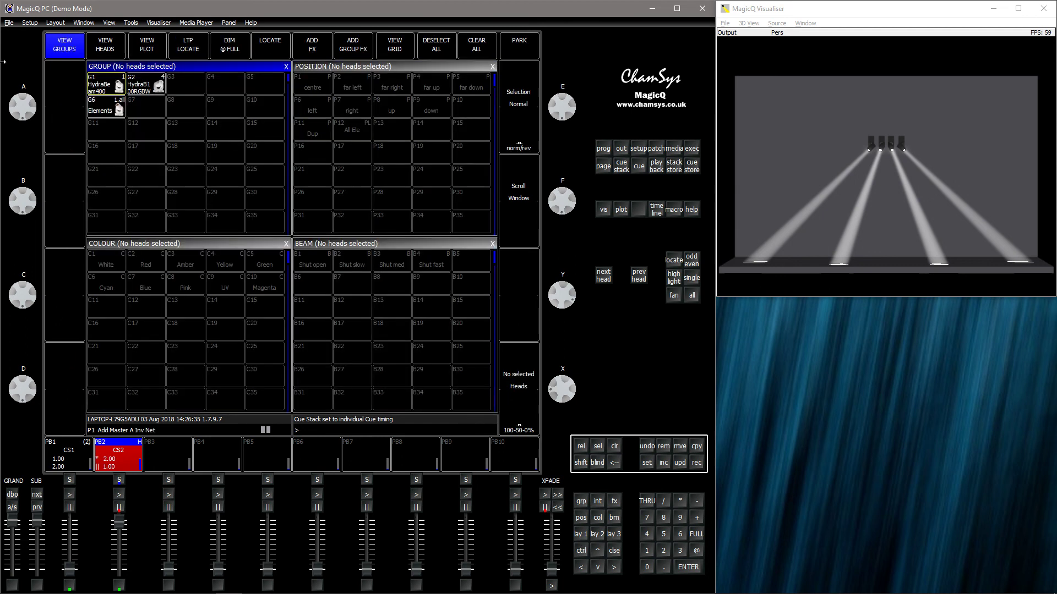